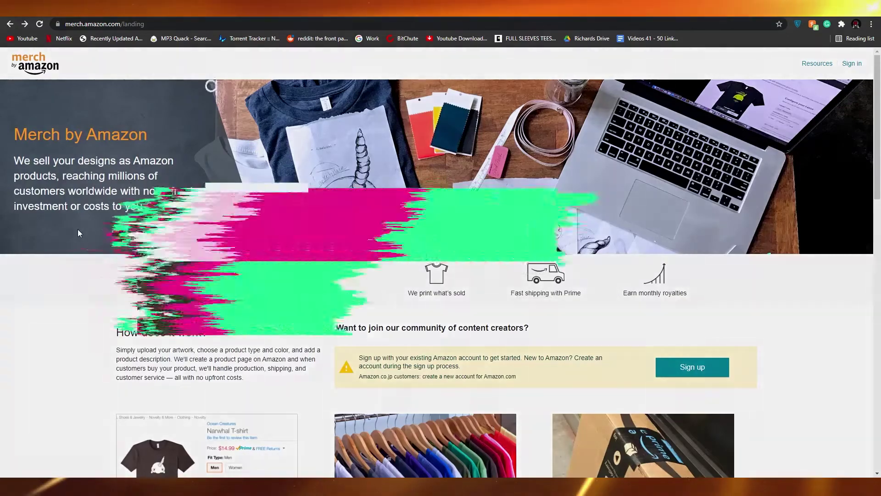
# - Scroll through the Merch by Amazon page and start signing up for an account
pyautogui.scroll(-8, 78, 233)
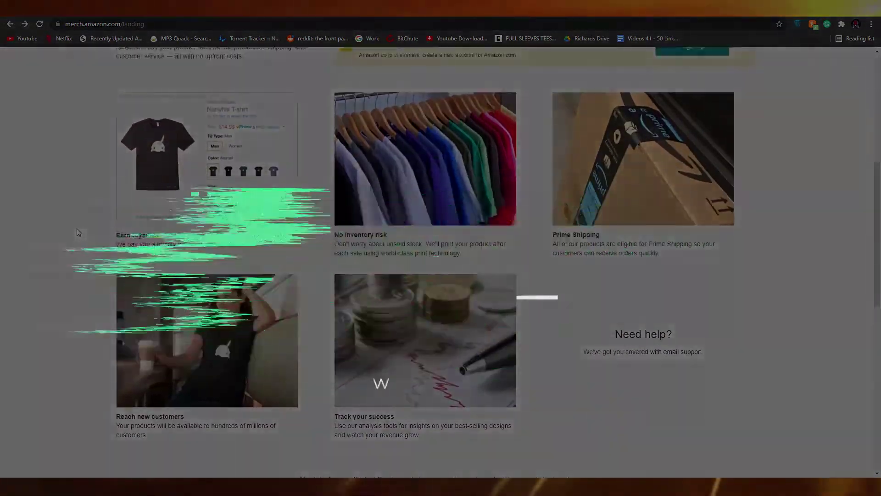
pyautogui.scroll(-10, 78, 232)
pyautogui.scroll(18, 78, 232)
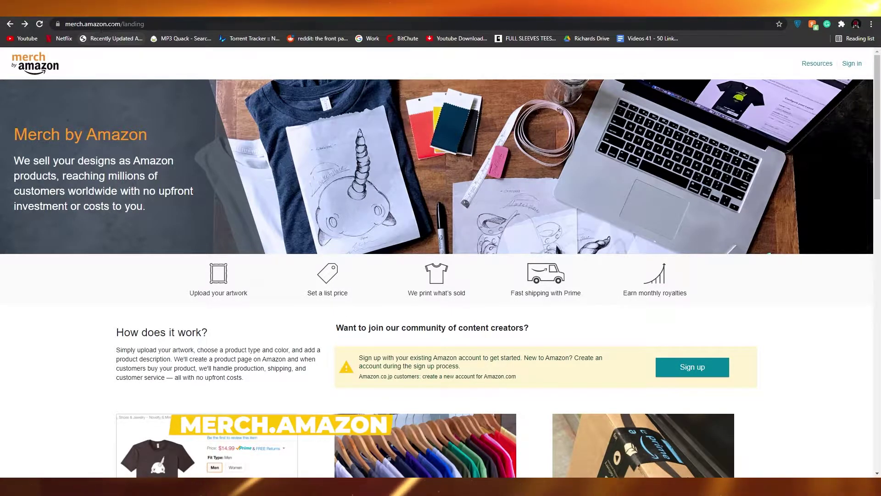
pyautogui.scroll(-1, 311, 141)
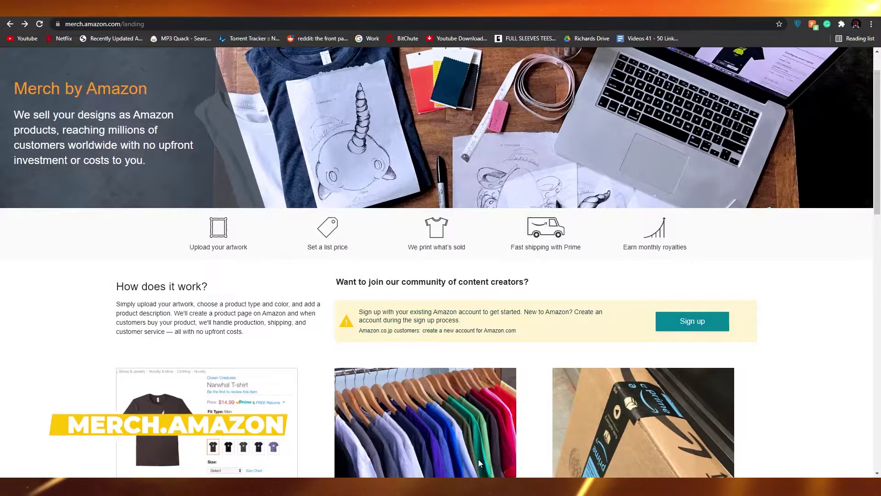
pyautogui.scroll(-13, 310, 140)
pyautogui.scroll(14, 653, 143)
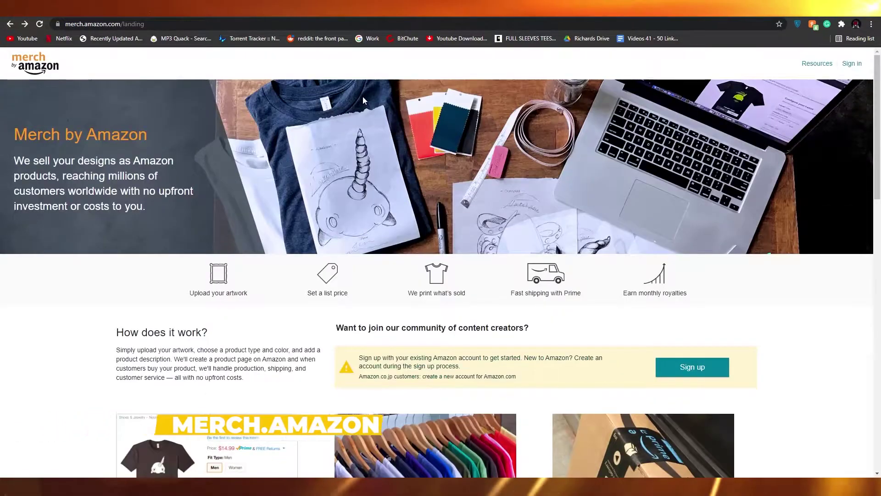
pyautogui.scroll(-2, 734, 299)
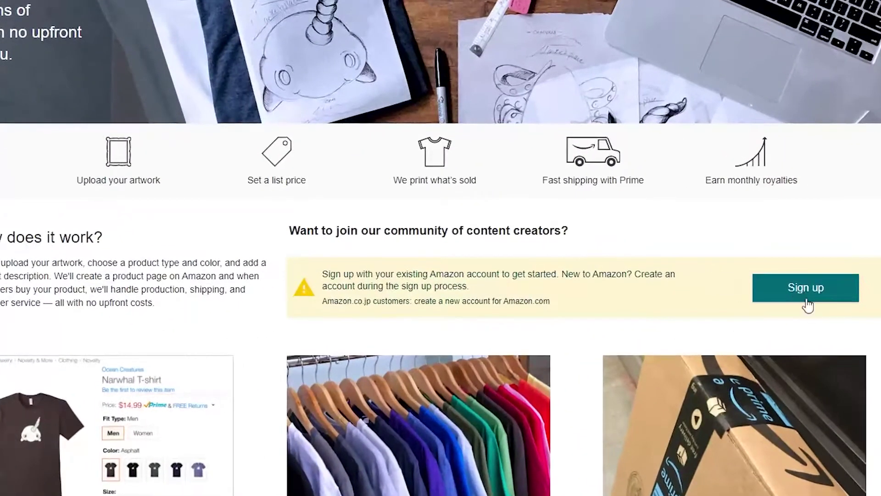
pyautogui.click(803, 288)
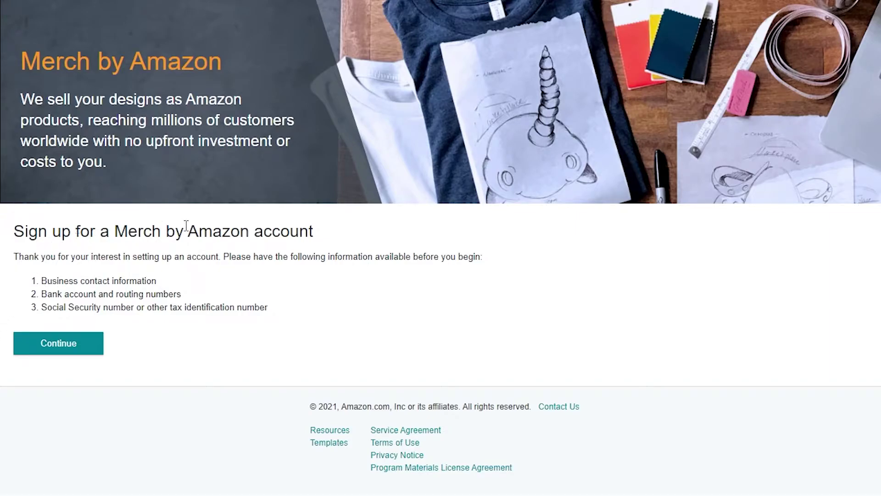
# - Highlight the three required-information items, then continue on to account verification
pyautogui.tripleClick(34, 286)
pyautogui.click(46, 286)
pyautogui.moveTo(43, 281); pyautogui.dragTo(275, 315)
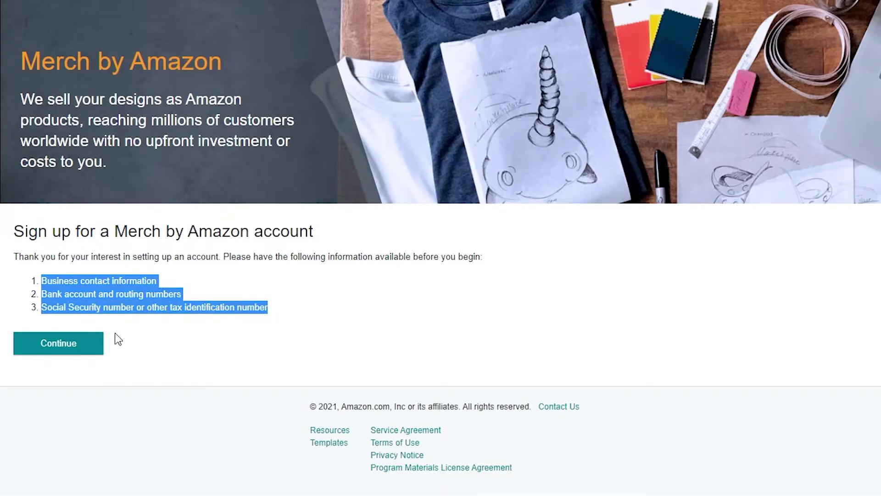
pyautogui.click(85, 355)
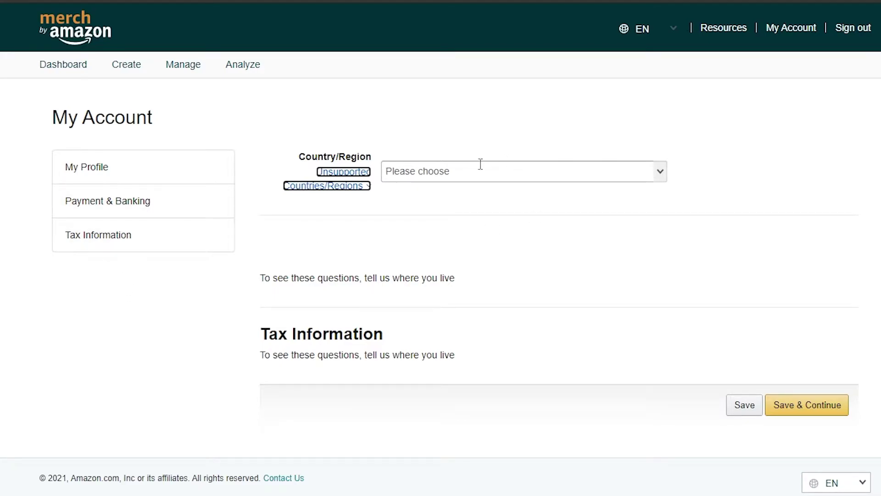
# - On the account page, set Pakistan as country/region and bank country, then save
pyautogui.click(63, 69)
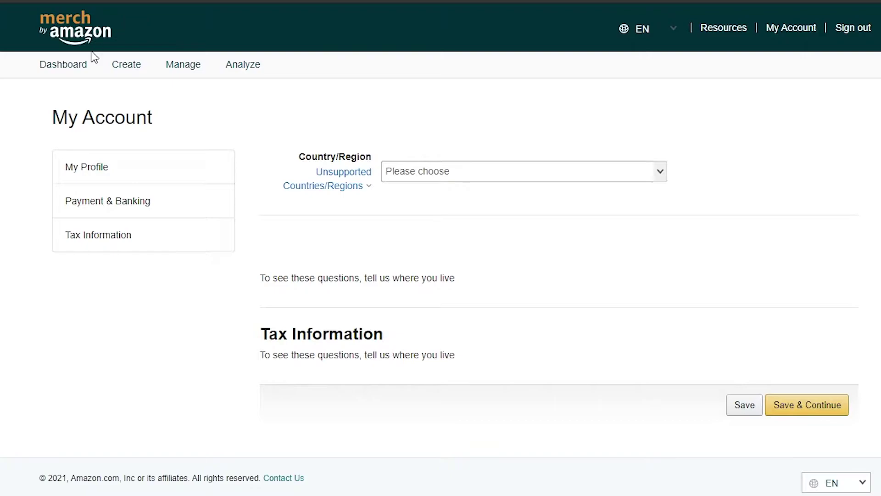
pyautogui.rightClick(126, 68)
pyautogui.click(163, 80)
pyautogui.click(444, 166)
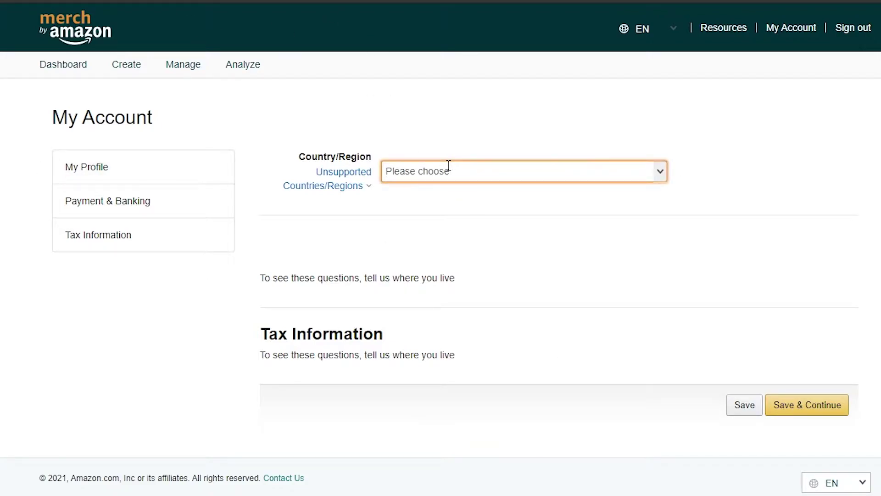
pyautogui.click(437, 211)
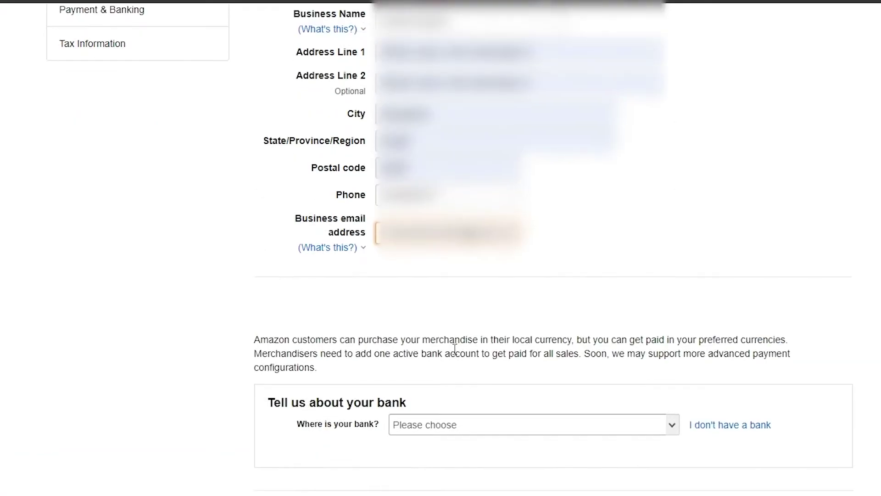
pyautogui.scroll(-3, 440, 388)
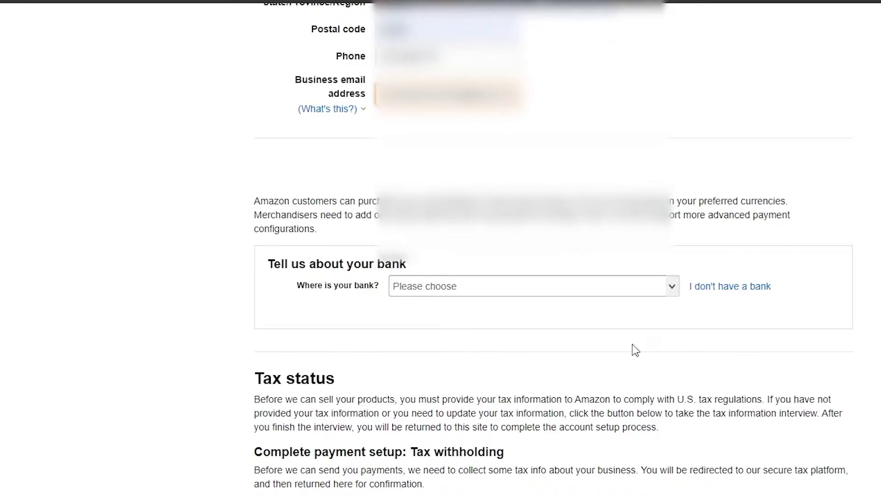
pyautogui.click(503, 276)
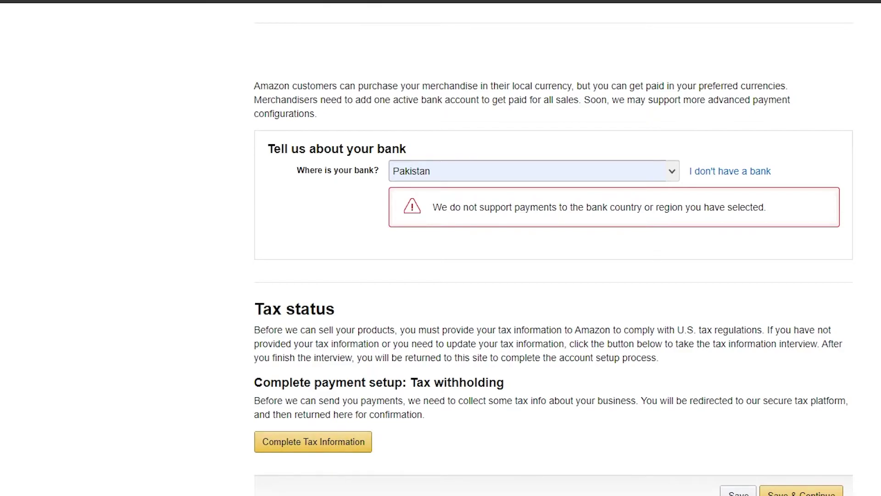
pyautogui.click(802, 491)
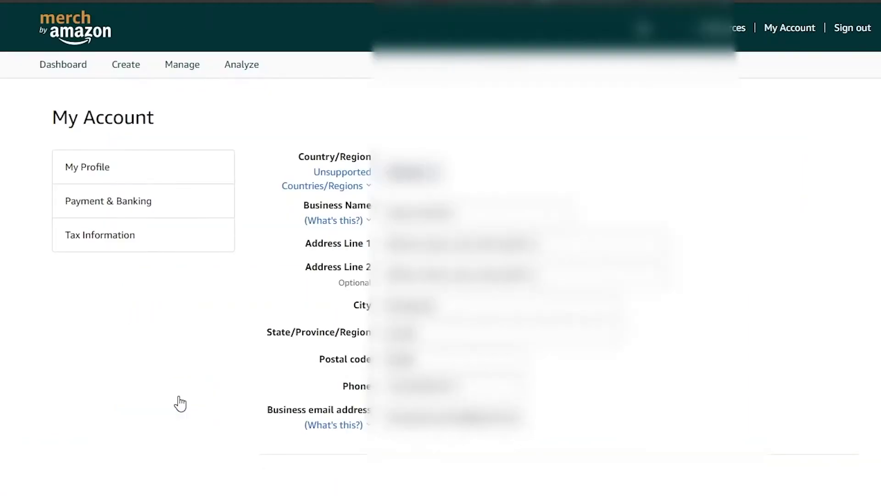
# - Scroll down the sign-up page toward the Tax Information Interview
pyautogui.scroll(-6, 190, 349)
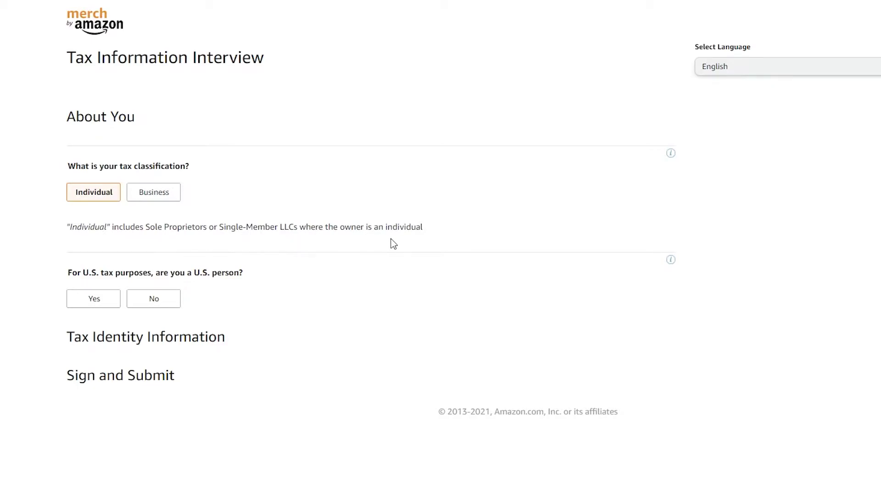
# - Answer About You as Individual, not a U.S. person and not an intermediary agent
pyautogui.click(166, 193)
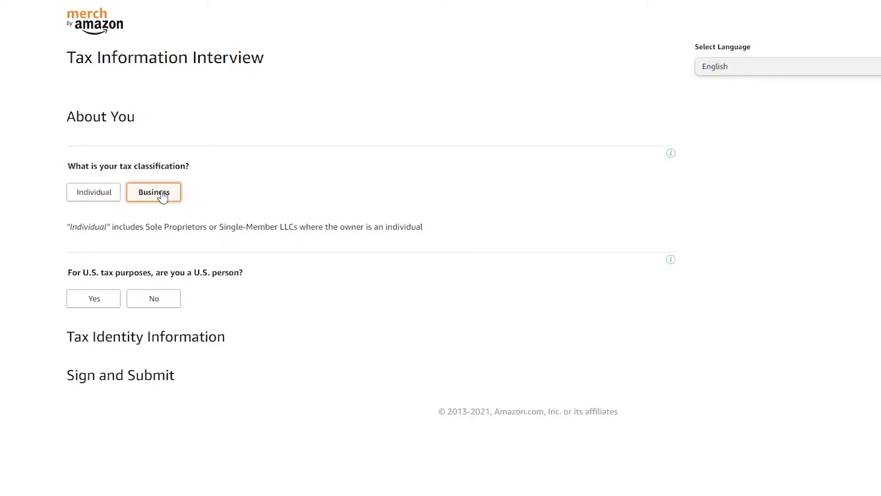
pyautogui.click(111, 193)
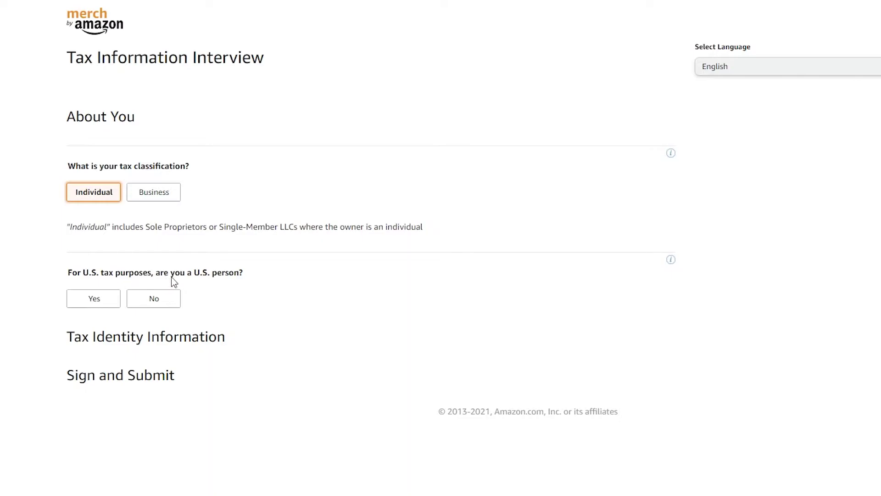
pyautogui.click(176, 304)
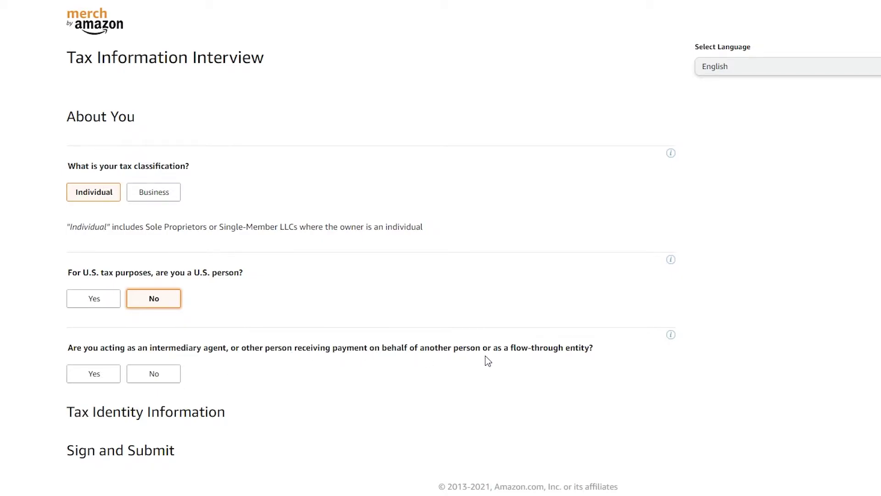
pyautogui.click(170, 378)
pyautogui.scroll(-5, 173, 385)
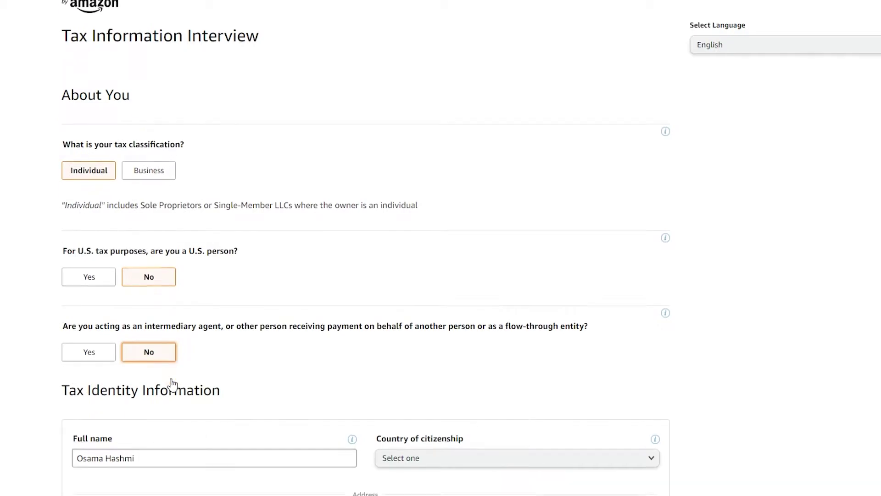
pyautogui.scroll(2, 101, 204)
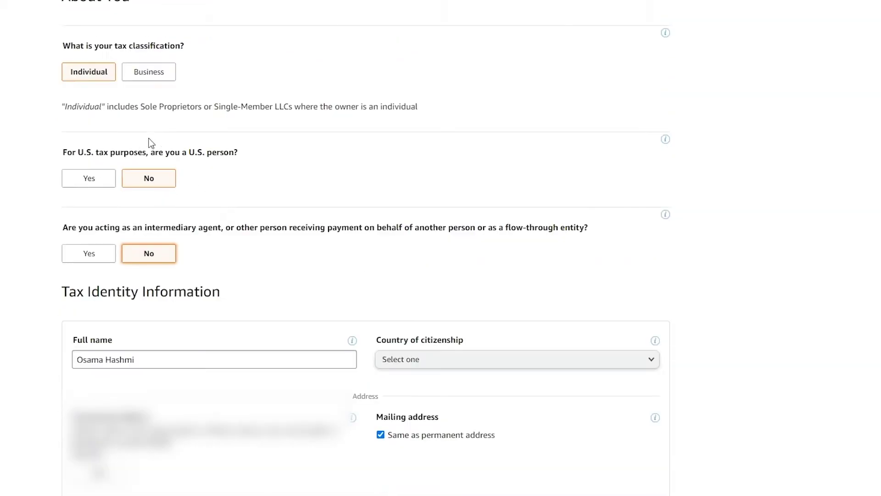
pyautogui.scroll(3, 137, 293)
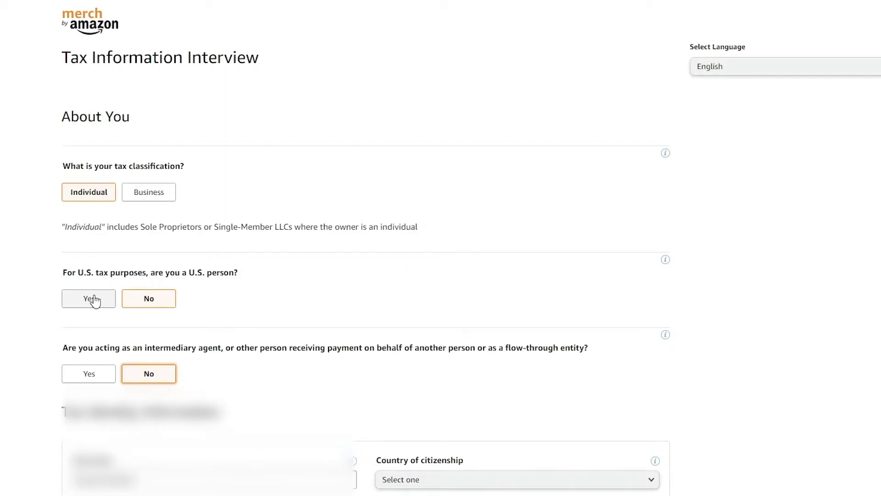
pyautogui.scroll(-5, 98, 303)
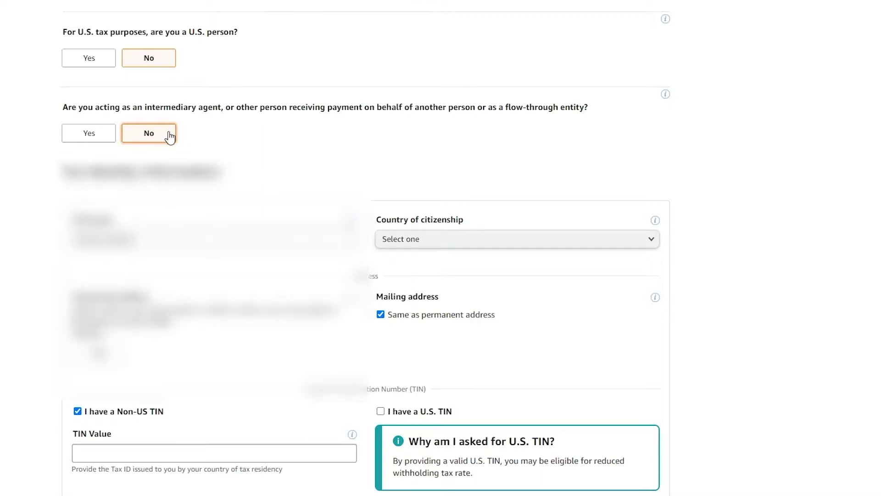
pyautogui.scroll(-1, 120, 143)
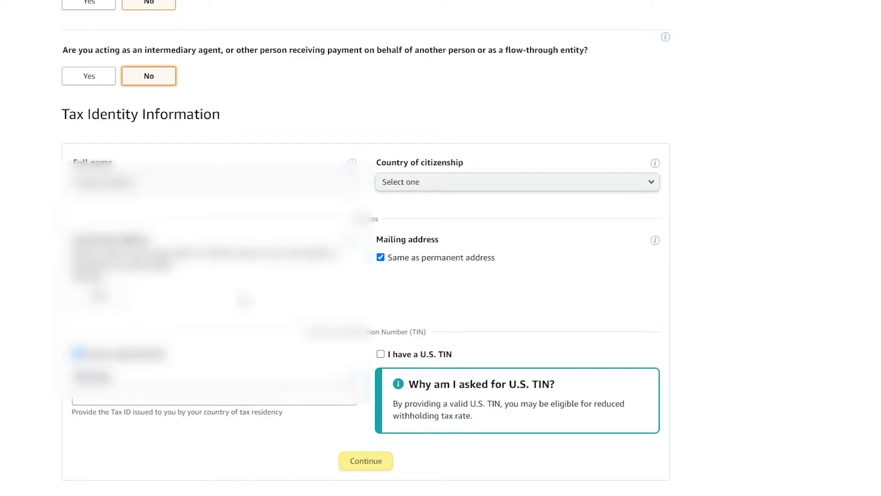
# - Pick Pakistan as the country of citizenship in the Tax Identity section
pyautogui.click(432, 186)
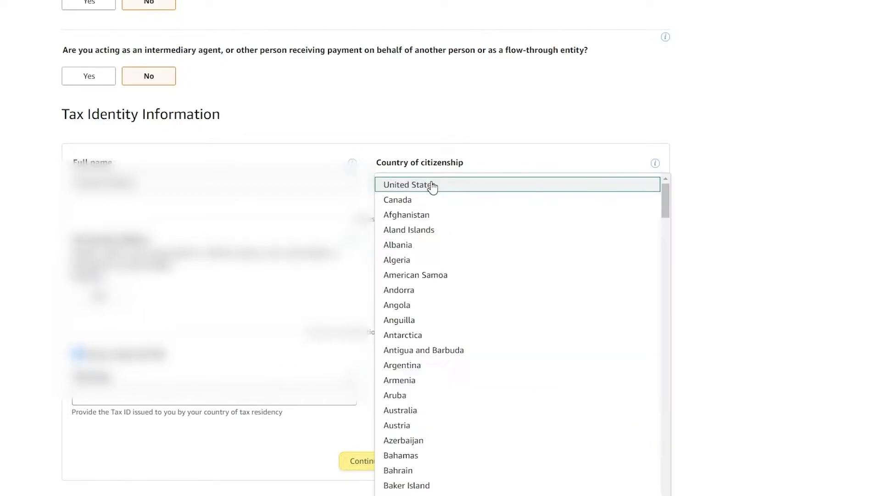
pyautogui.press('p')
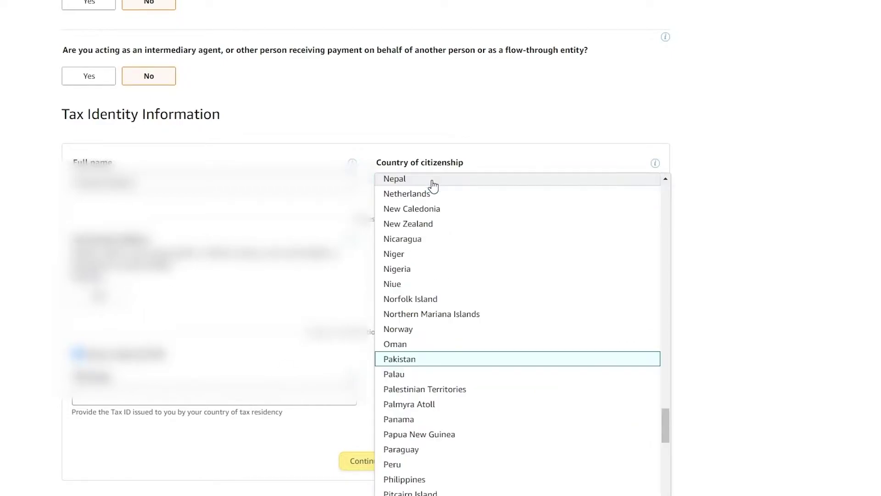
pyautogui.press('Return')
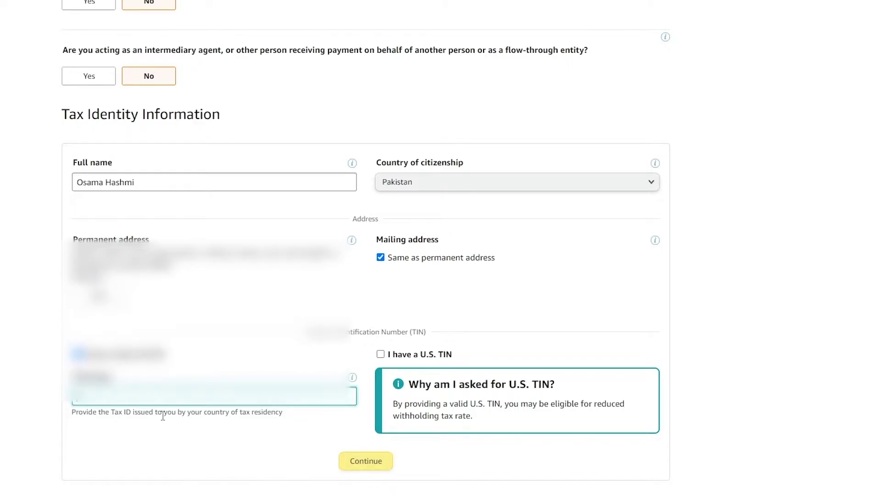
pyautogui.scroll(6, 163, 415)
pyautogui.scroll(-6, 163, 416)
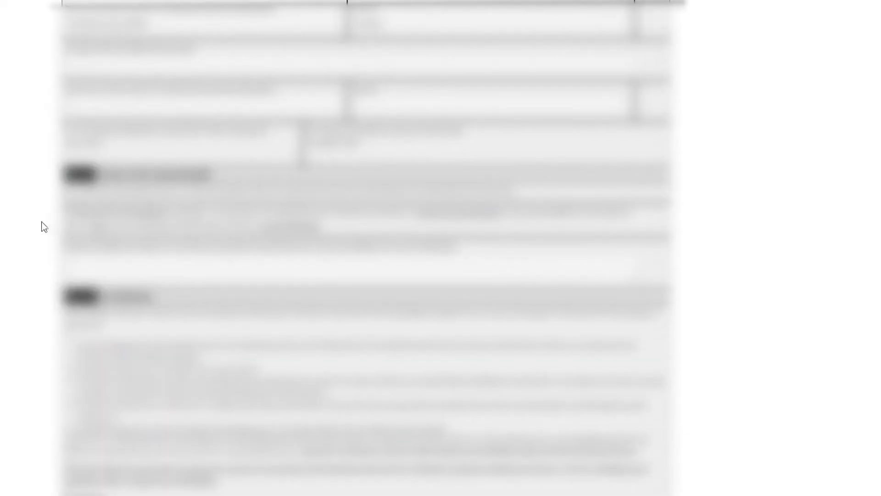
pyautogui.scroll(-2, 41, 225)
pyautogui.scroll(4, 45, 225)
pyautogui.scroll(5, 45, 225)
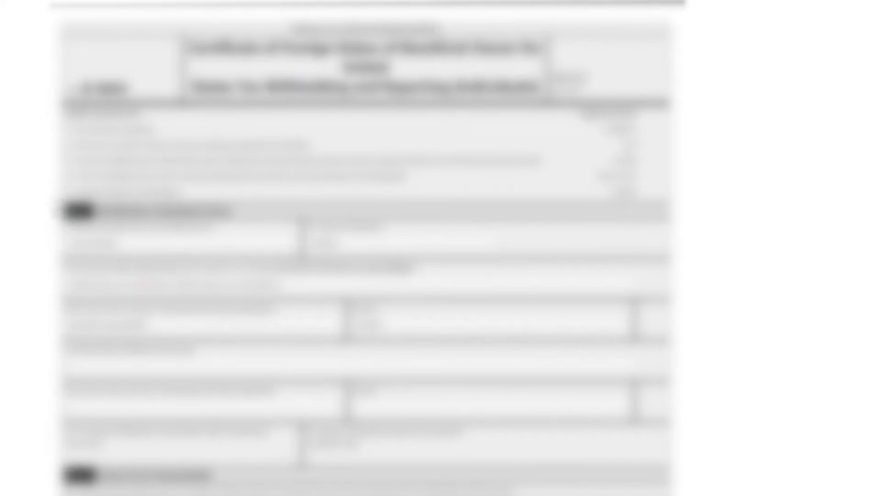
pyautogui.scroll(2, 55, 211)
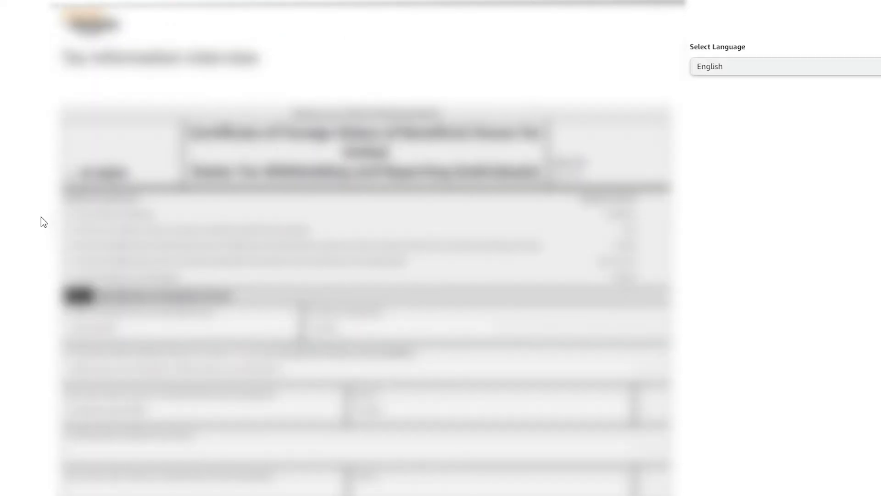
pyautogui.scroll(-3, 40, 217)
pyautogui.scroll(3, 41, 217)
pyautogui.scroll(-5, 365, 247)
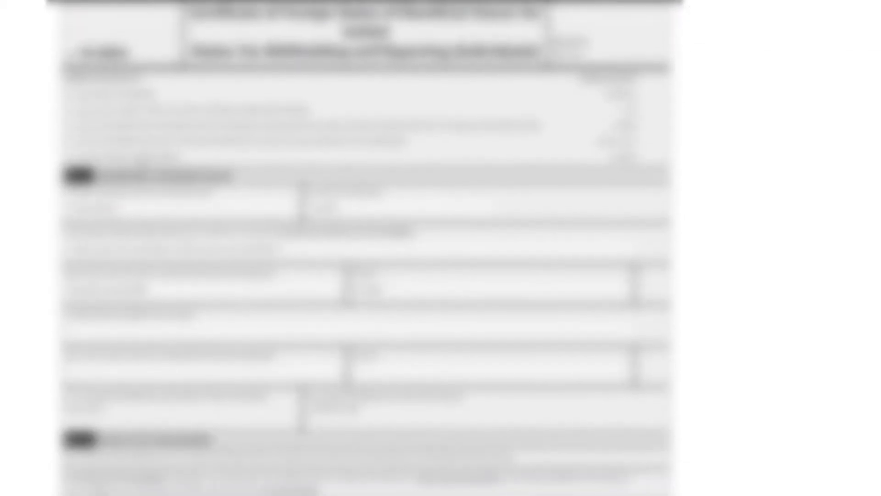
pyautogui.scroll(3, 365, 248)
pyautogui.scroll(-1, 124, 207)
pyautogui.scroll(-3, 442, 197)
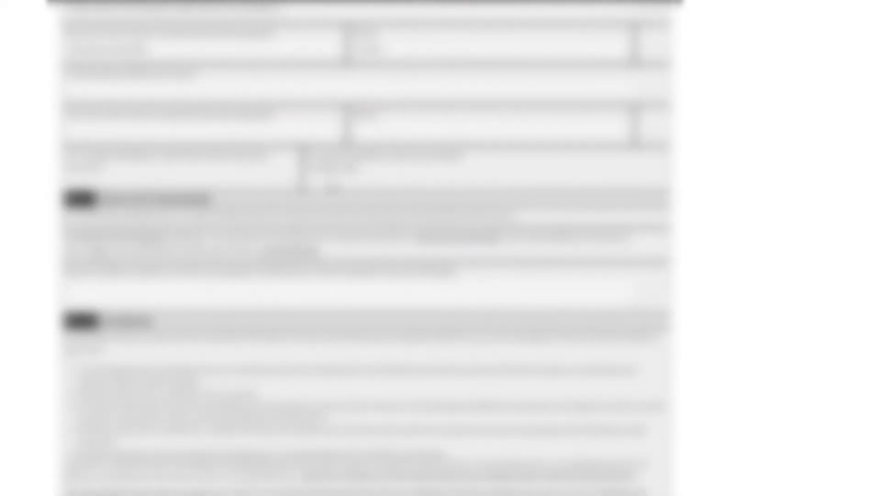
pyautogui.scroll(3, 330, 180)
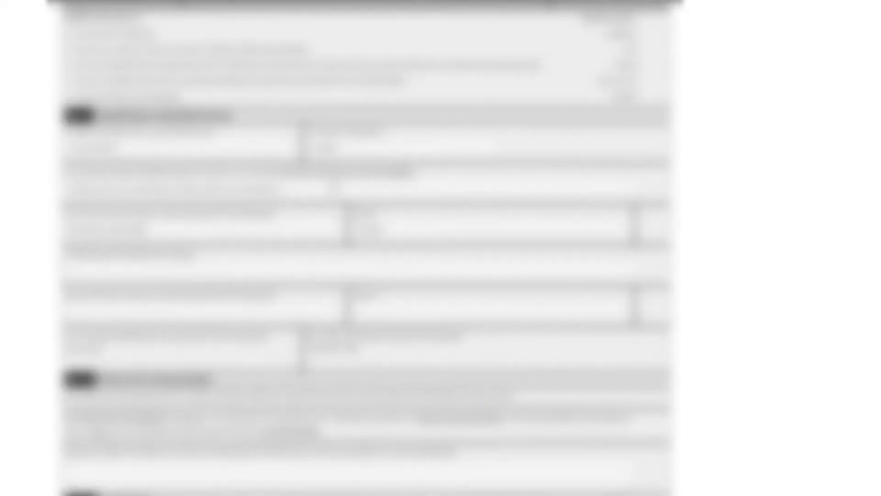
pyautogui.scroll(-7, 242, 233)
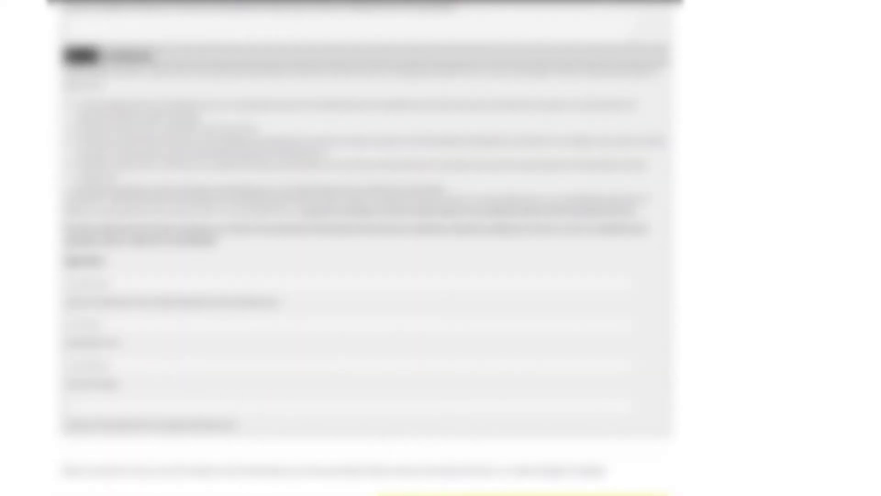
pyautogui.scroll(10, 735, 287)
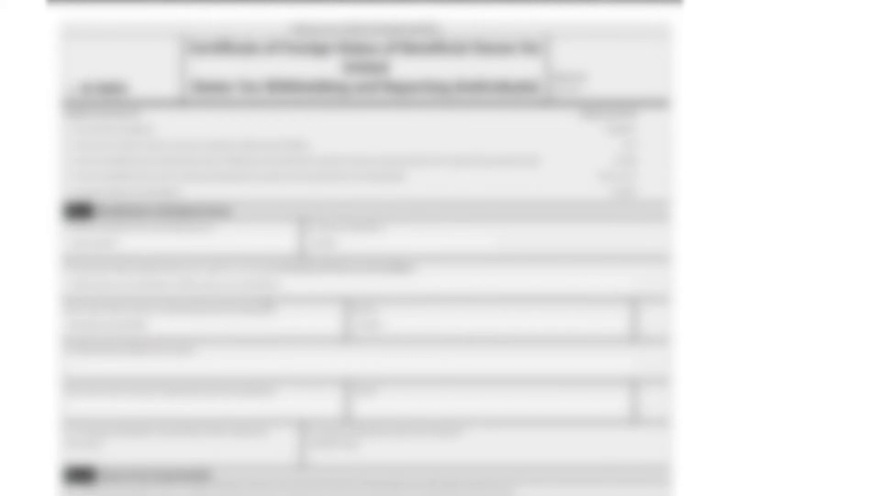
pyautogui.scroll(-10, 476, 468)
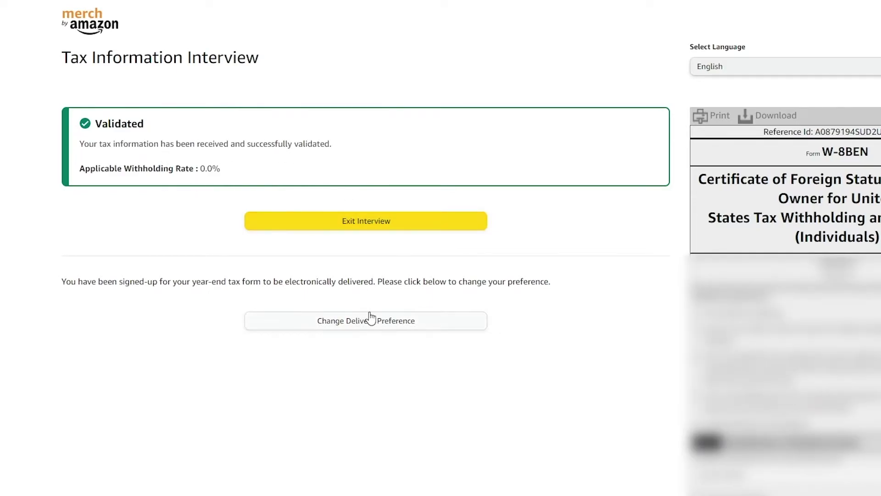
# - Exit the finished tax interview and return to the My Account page
pyautogui.scroll(-4, 491, 339)
pyautogui.scroll(3, 491, 340)
pyautogui.scroll(1, 491, 340)
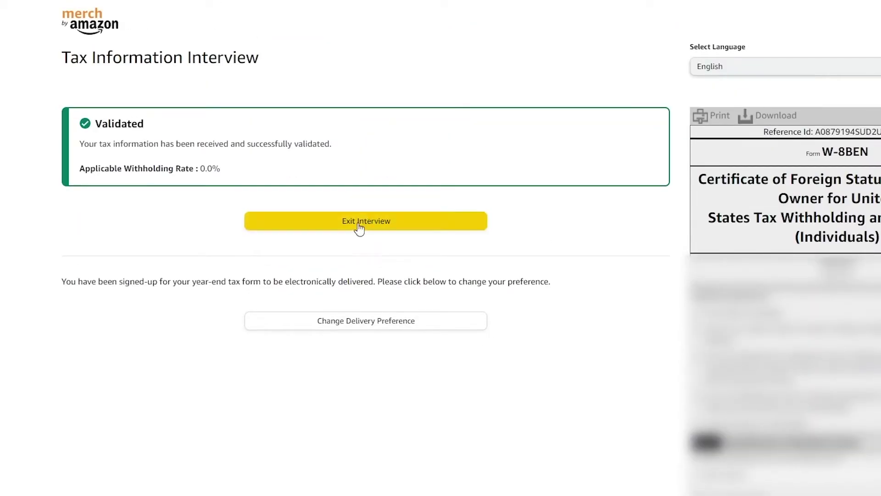
pyautogui.click(315, 220)
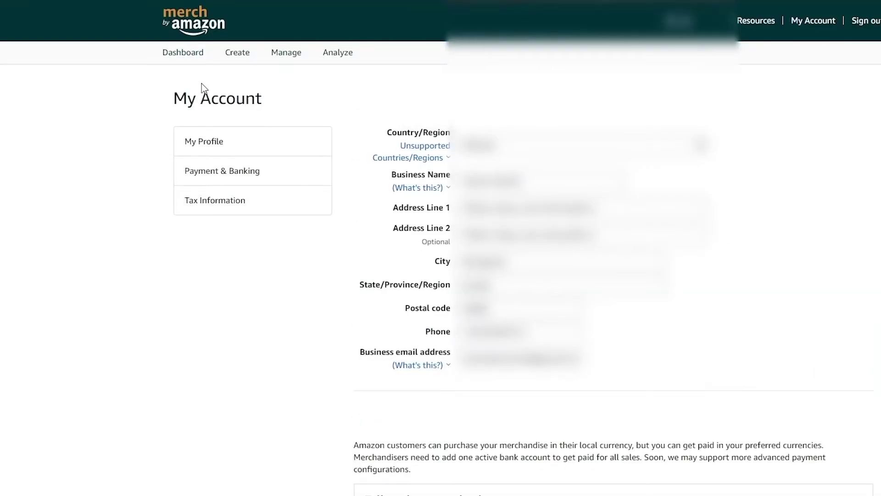
# - Save the My Account settings and look over the Merch by Amazon overview page
pyautogui.scroll(-9, 203, 87)
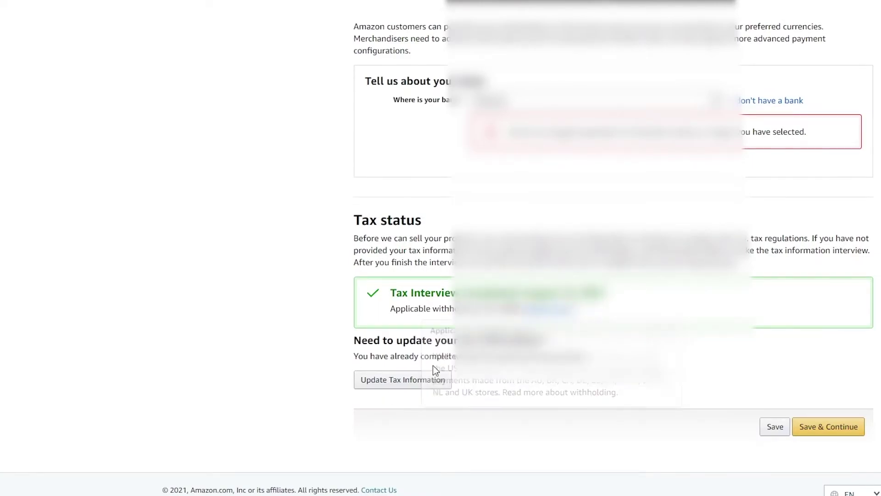
pyautogui.click(858, 427)
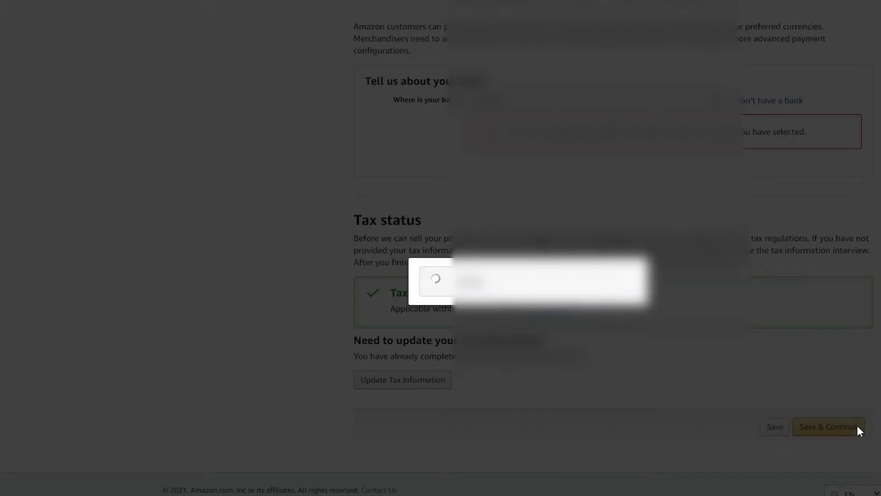
pyautogui.scroll(-3, 320, 322)
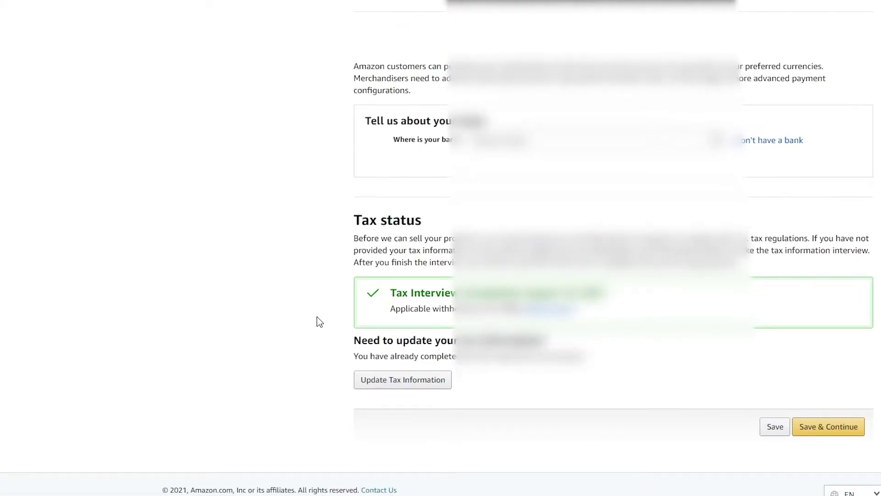
pyautogui.scroll(8, 320, 322)
pyautogui.scroll(-8, 836, 184)
pyautogui.scroll(5, 259, 323)
pyautogui.scroll(3, 251, 334)
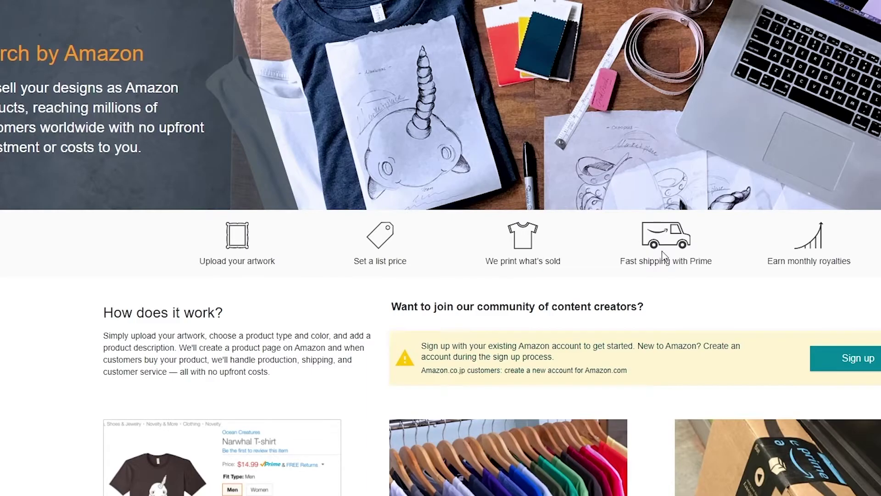
pyautogui.scroll(-1, 748, 234)
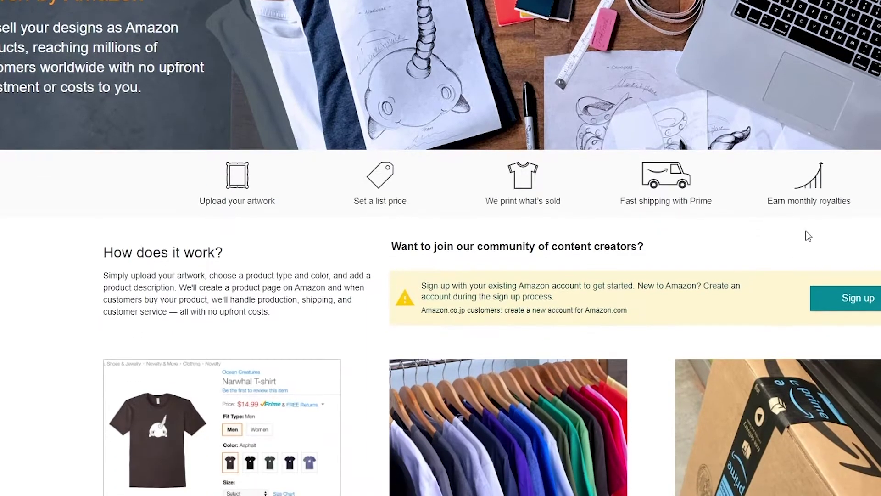
pyautogui.scroll(-1, 757, 227)
pyautogui.scroll(-1, 735, 215)
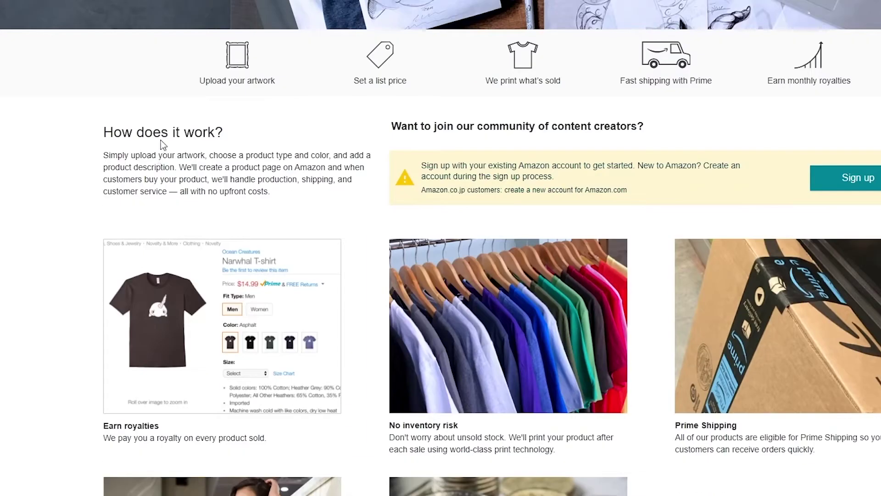
pyautogui.scroll(-2, 220, 196)
pyautogui.scroll(1, 202, 220)
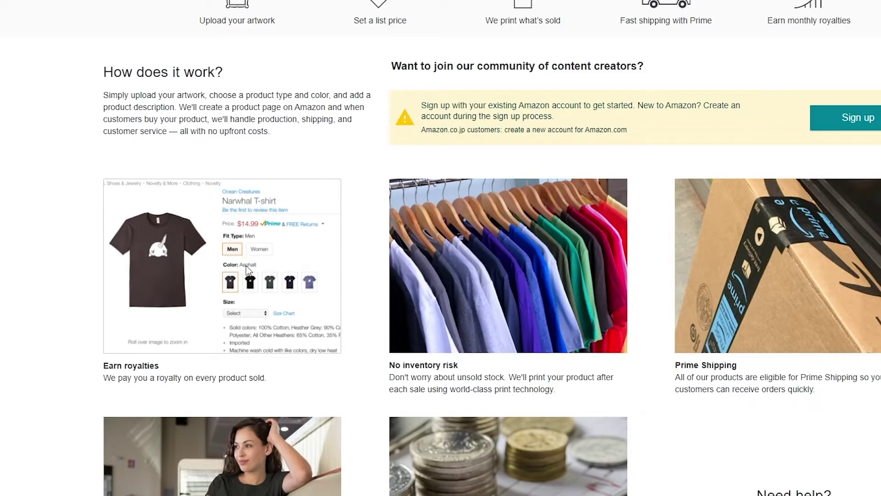
pyautogui.scroll(-1, 244, 261)
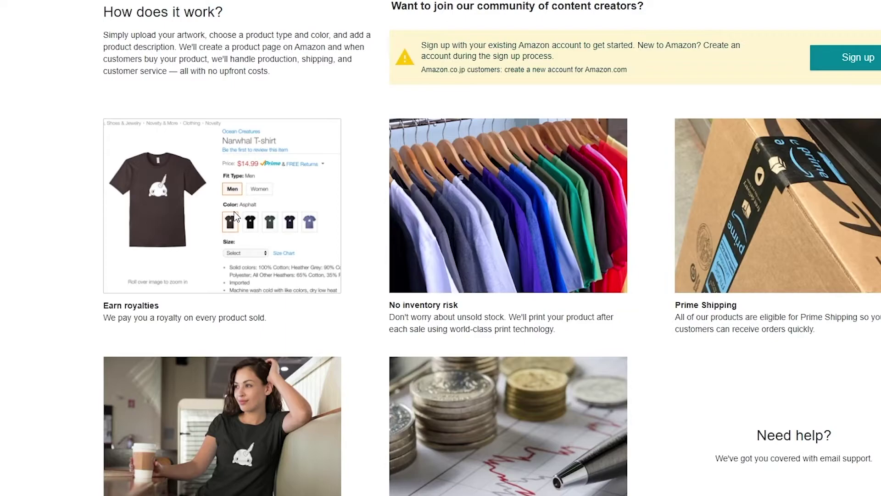
pyautogui.scroll(-1, 251, 257)
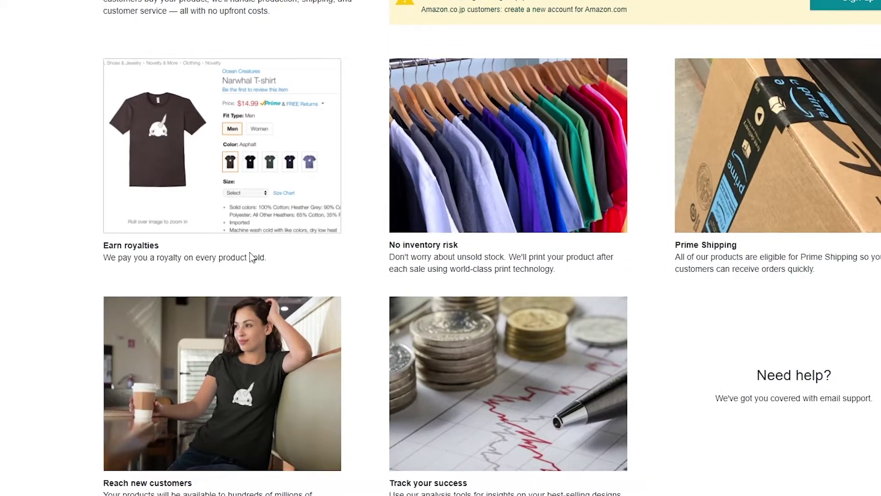
pyautogui.scroll(-4, 349, 262)
pyautogui.scroll(5, 348, 262)
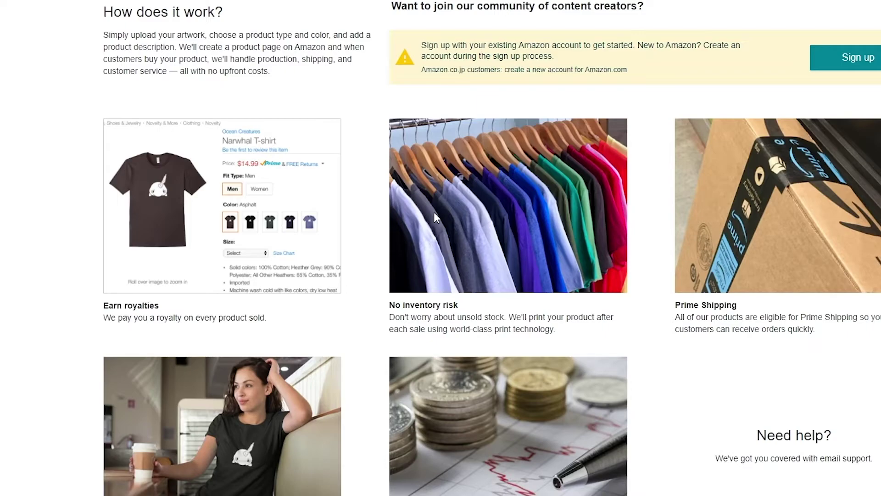
pyautogui.scroll(-8, 161, 218)
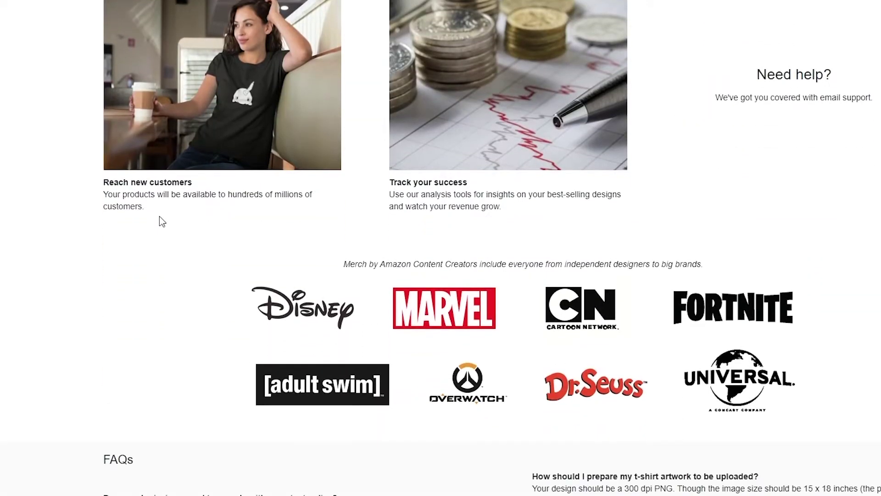
pyautogui.scroll(-5, 159, 218)
pyautogui.scroll(4, 159, 218)
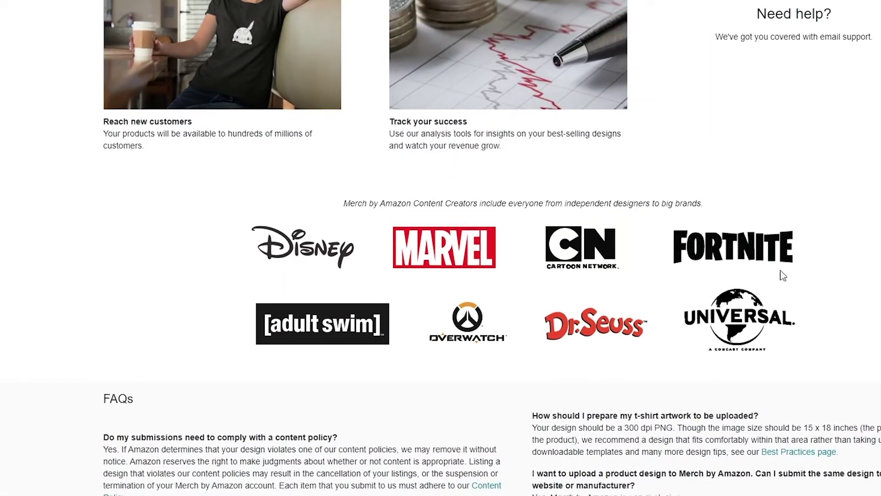
pyautogui.scroll(-3, 780, 273)
pyautogui.scroll(-3, 499, 182)
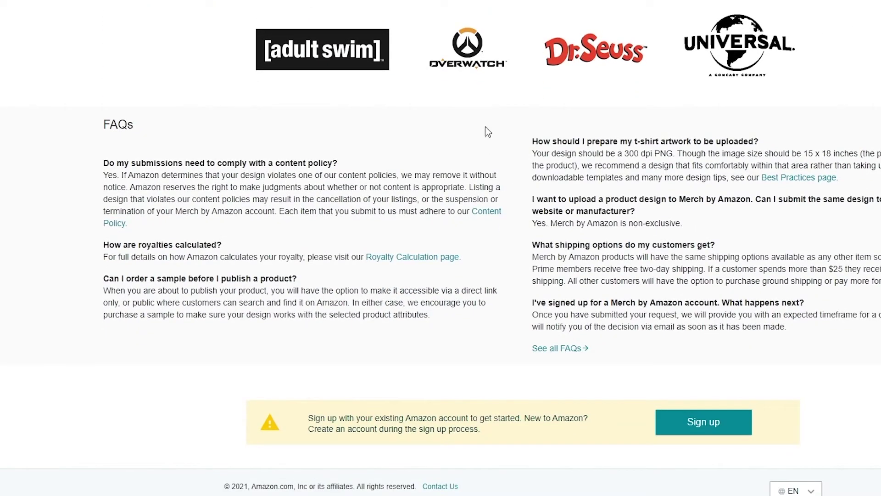
pyautogui.scroll(10, 485, 127)
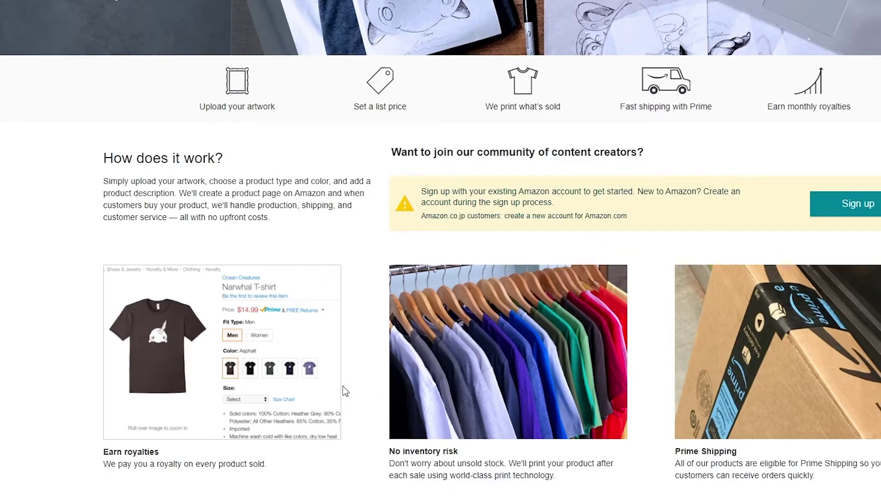
pyautogui.scroll(-6, 345, 391)
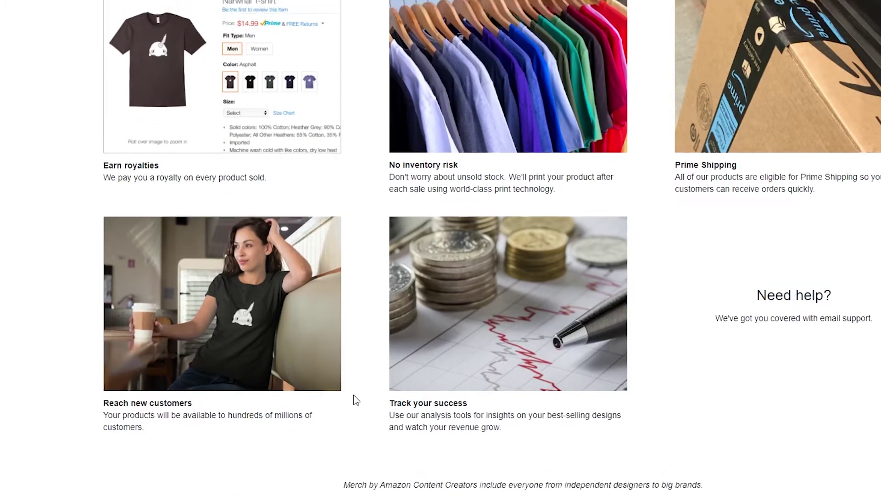
pyautogui.scroll(9, 309, 292)
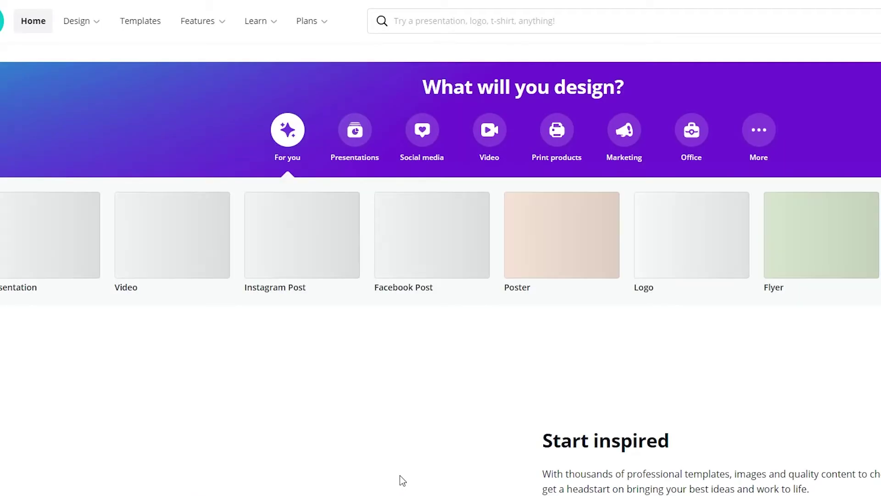
pyautogui.scroll(-9, 113, 384)
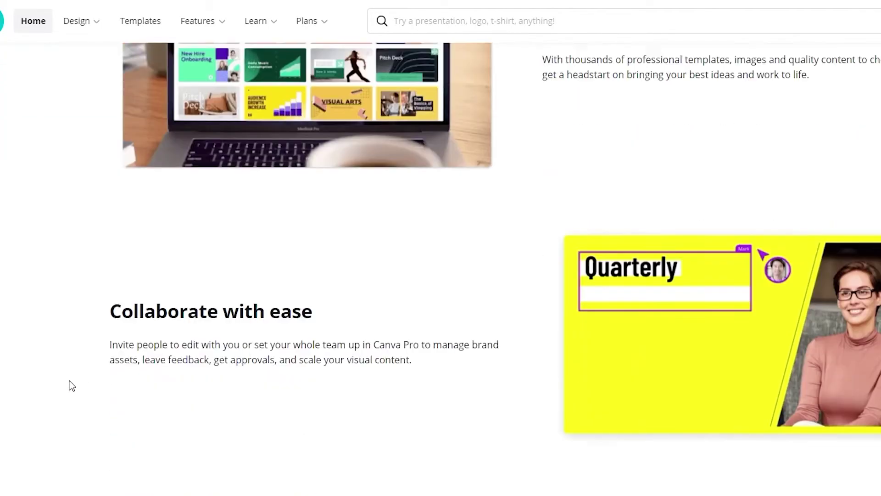
# - Open a blank Poster design and scroll through its Templates panel
pyautogui.scroll(7, 83, 377)
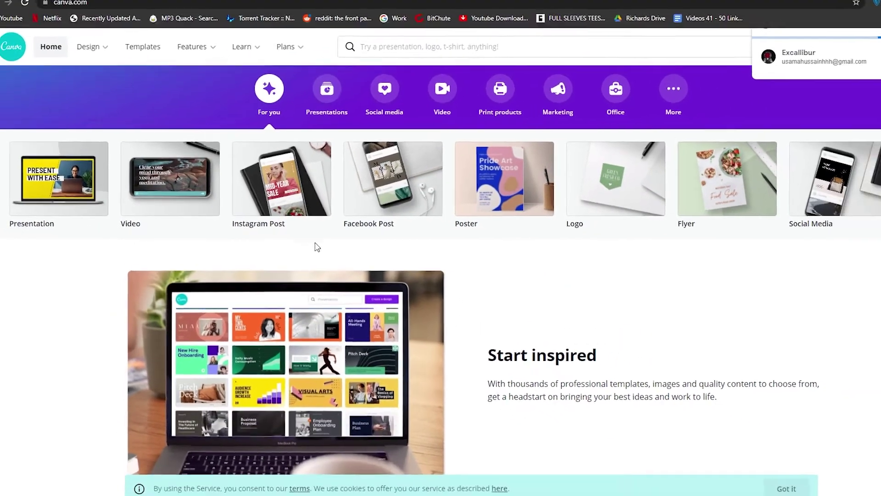
pyautogui.scroll(-3, 216, 224)
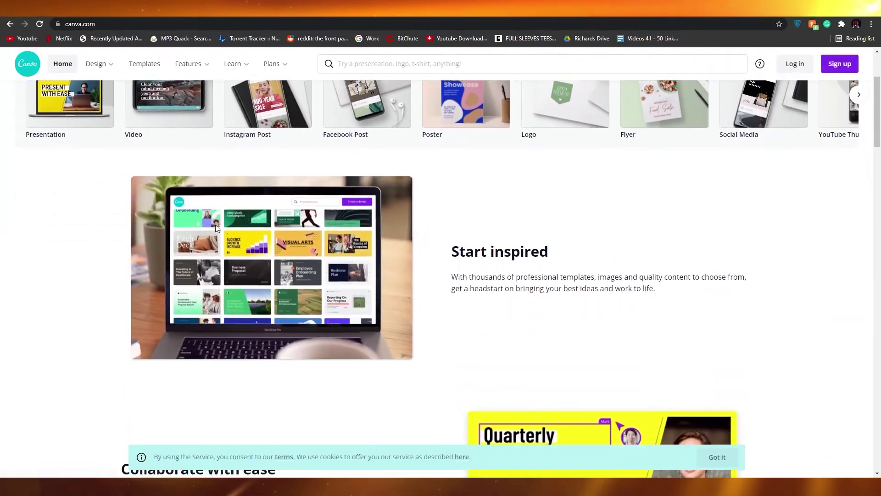
pyautogui.scroll(3, 499, 125)
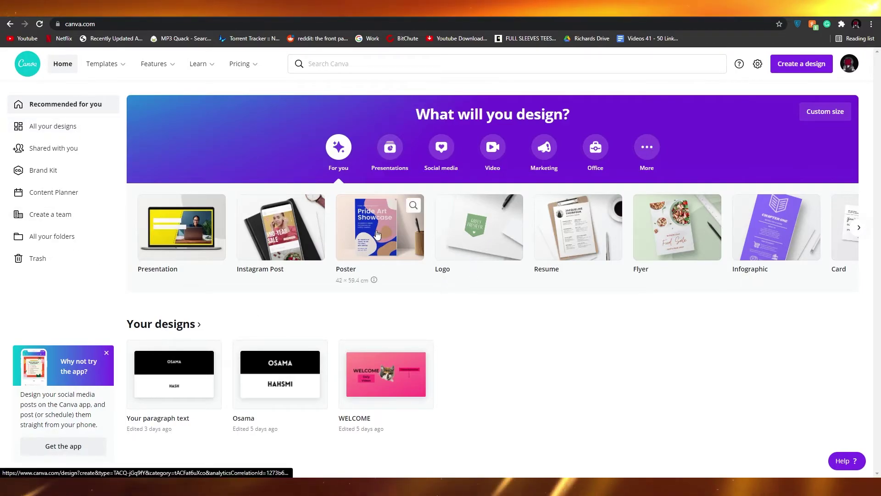
pyautogui.click(376, 232)
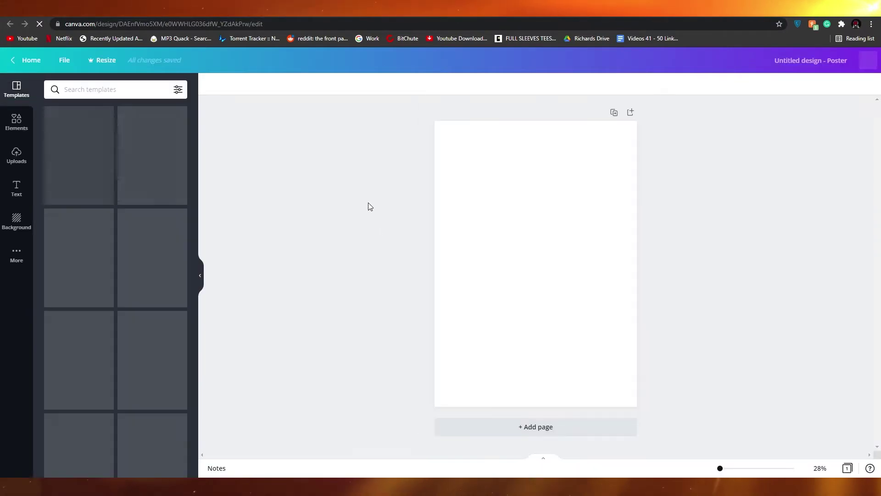
pyautogui.scroll(-10, 136, 235)
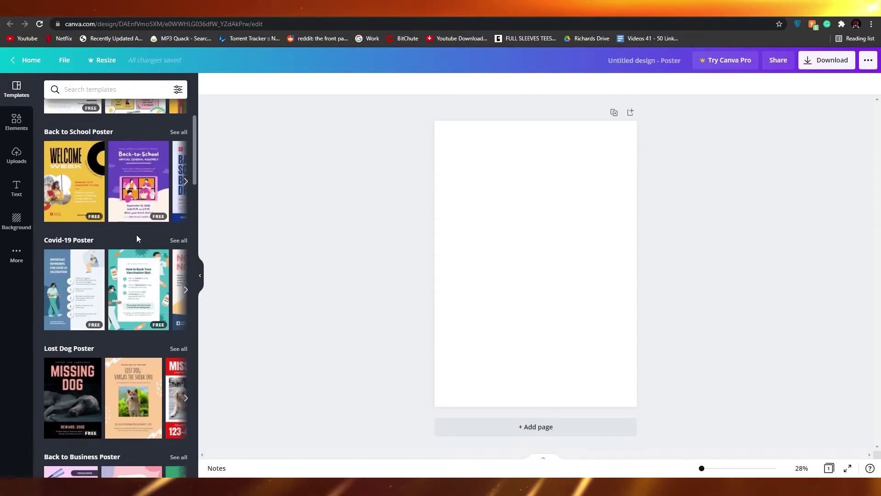
pyautogui.scroll(-9, 137, 303)
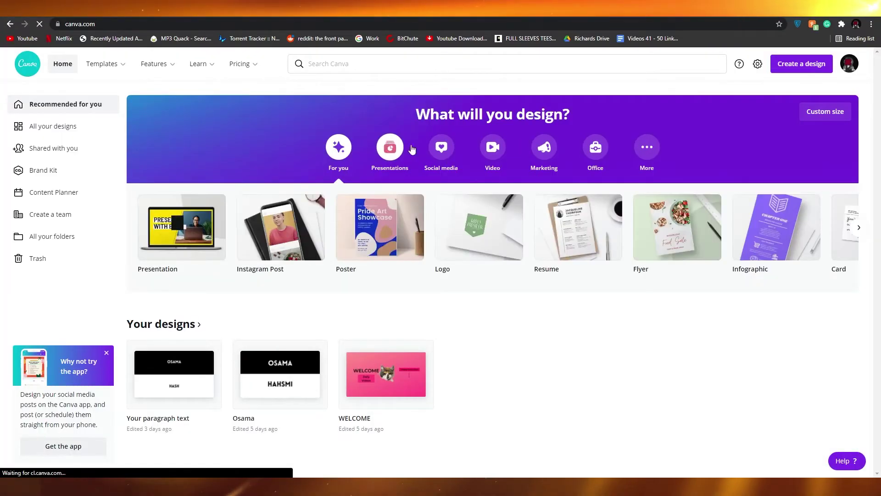
pyautogui.click(647, 147)
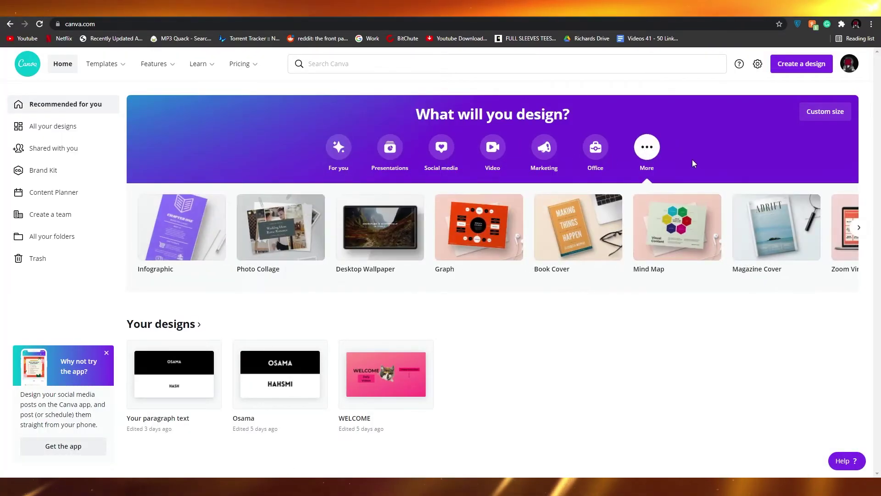
pyautogui.hscroll(5, 526, 264)
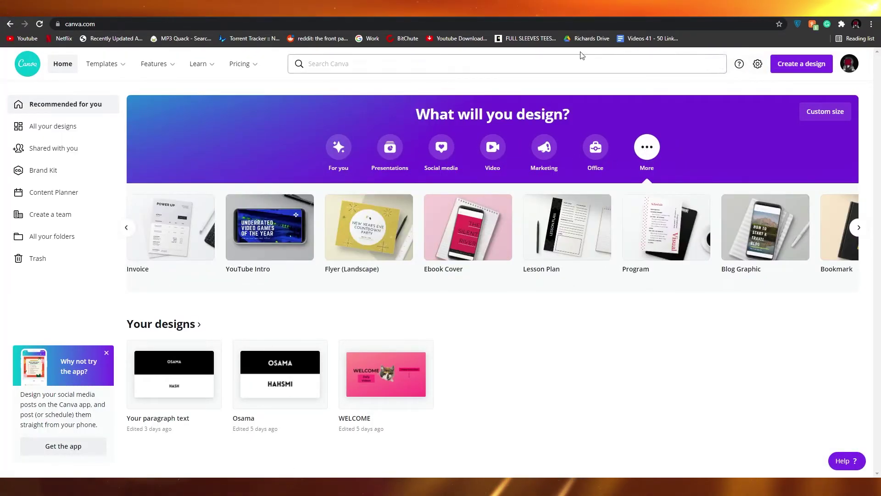
pyautogui.click(522, 61)
pyautogui.write('shirt')
pyautogui.press('Return')
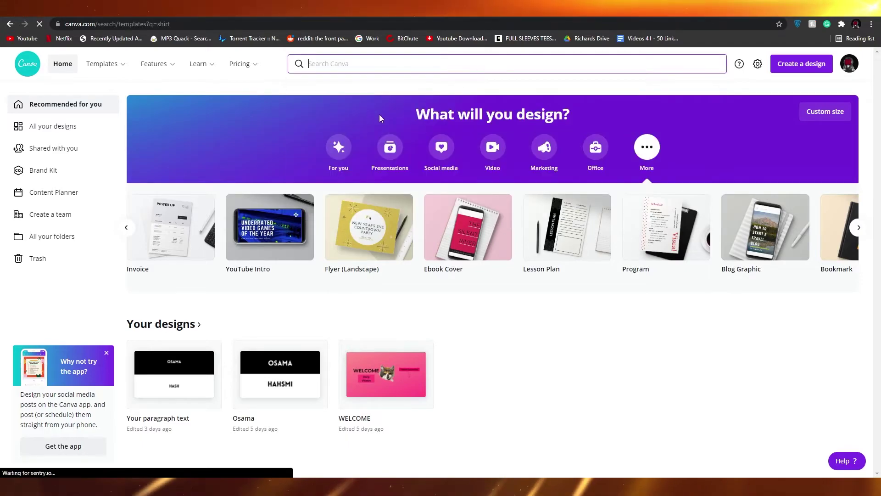
pyautogui.scroll(-2, 333, 179)
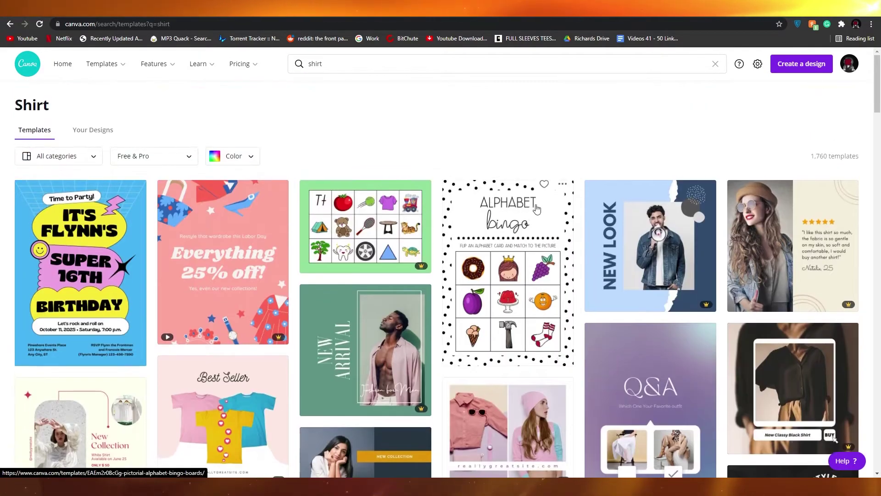
pyautogui.scroll(-7, 538, 213)
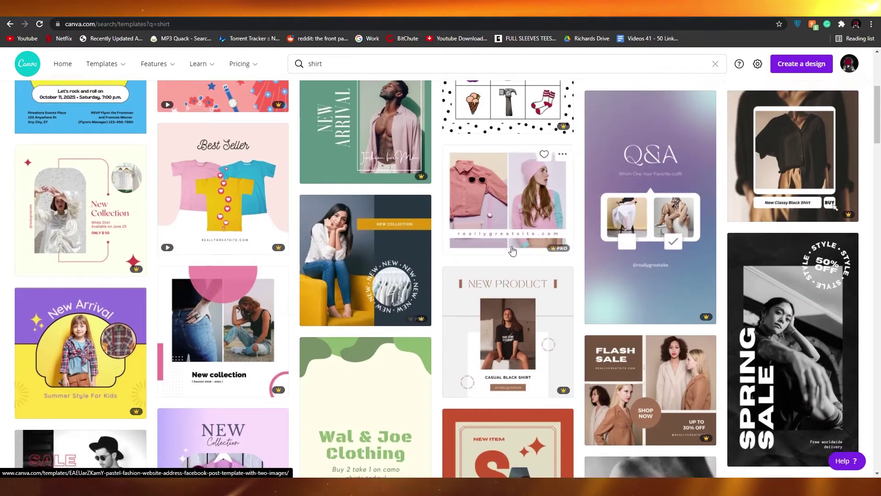
pyautogui.scroll(8, 513, 250)
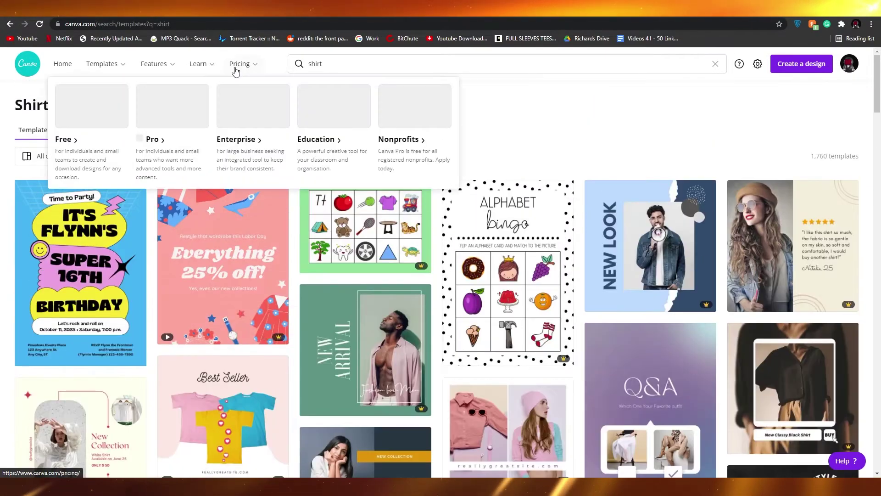
pyautogui.click(369, 68)
pyautogui.write('da')
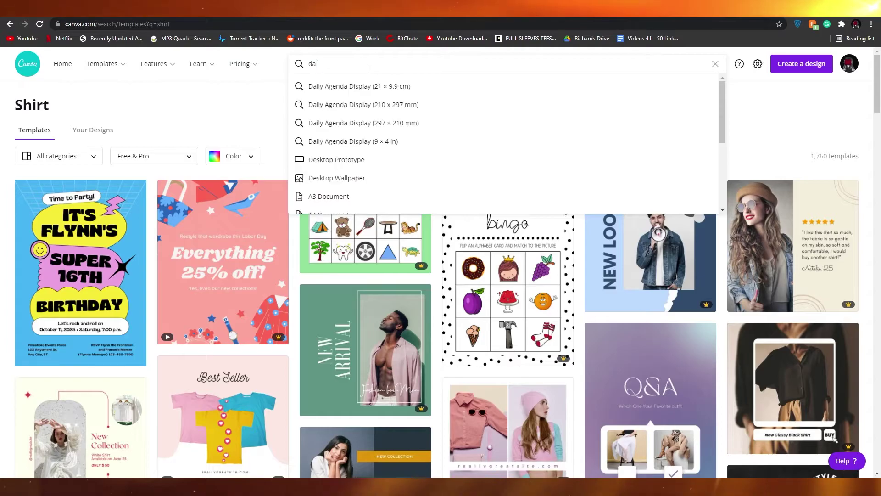
pyautogui.write('d')
pyautogui.press('Return')
pyautogui.press('BackSpace')
pyautogui.press('BackSpace')
pyautogui.press('BackSpace')
pyautogui.write('father')
pyautogui.press('Return')
pyautogui.scroll(-10, 430, 213)
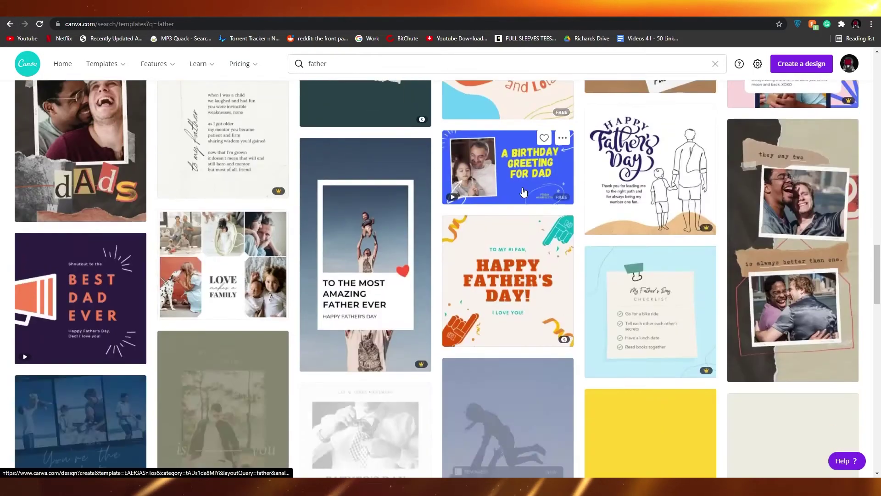
pyautogui.scroll(10, 431, 213)
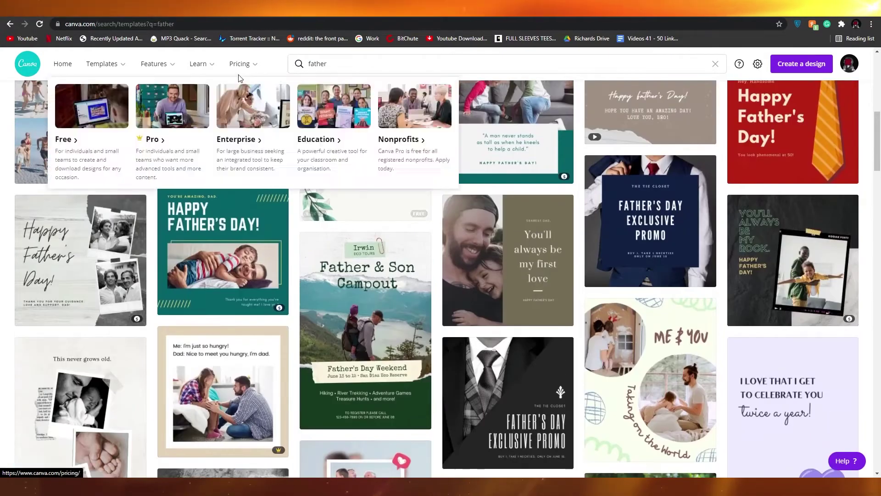
pyautogui.click(62, 63)
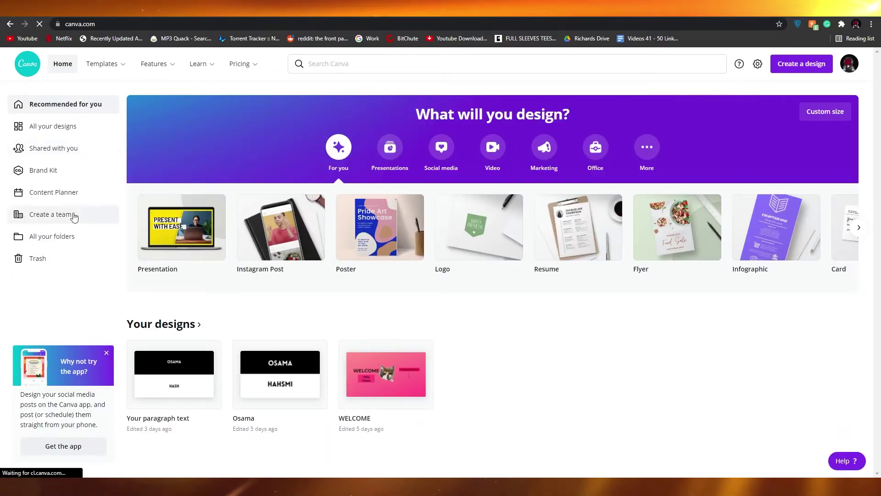
# - Create a blank poster with a black background and add the text 'Father'
pyautogui.click(800, 69)
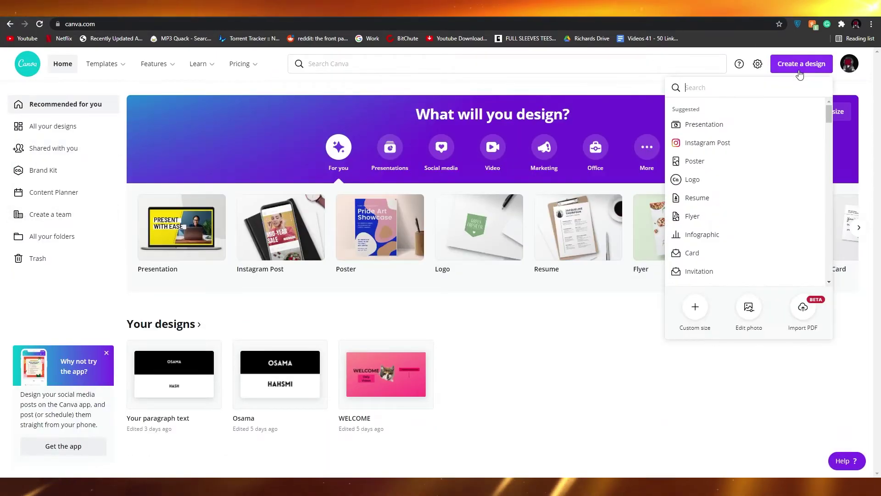
pyautogui.click(691, 155)
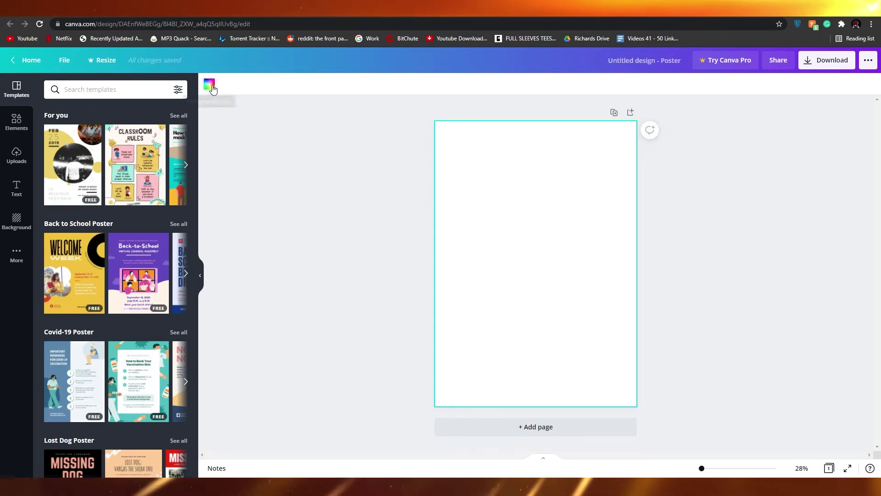
pyautogui.click(209, 85)
pyautogui.click(50, 214)
pyautogui.click(450, 251)
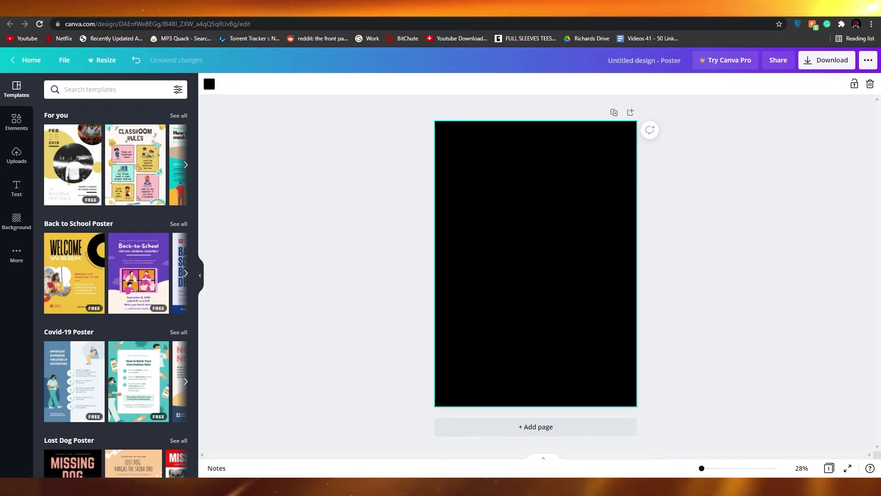
pyautogui.write('t')
pyautogui.write('Father')
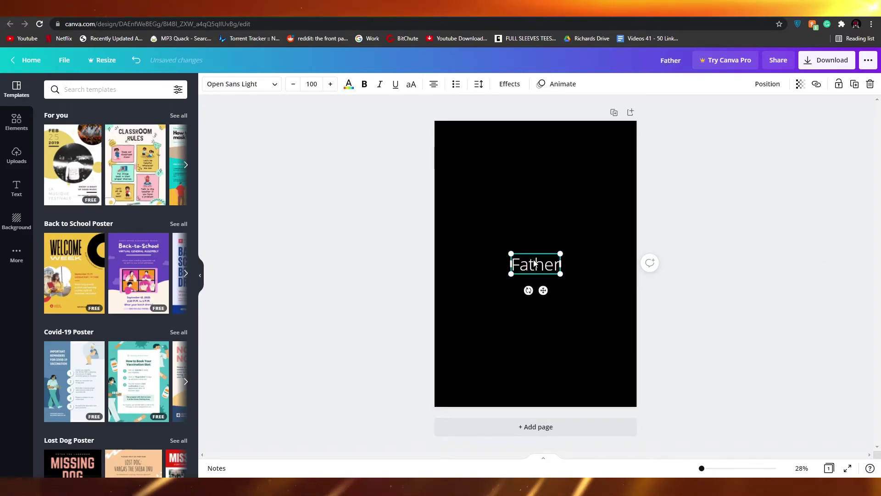
# - Move 'Father' to the top and copy it into a column of Father lines
pyautogui.click(673, 264)
pyautogui.moveTo(540, 267); pyautogui.dragTo(540, 144)
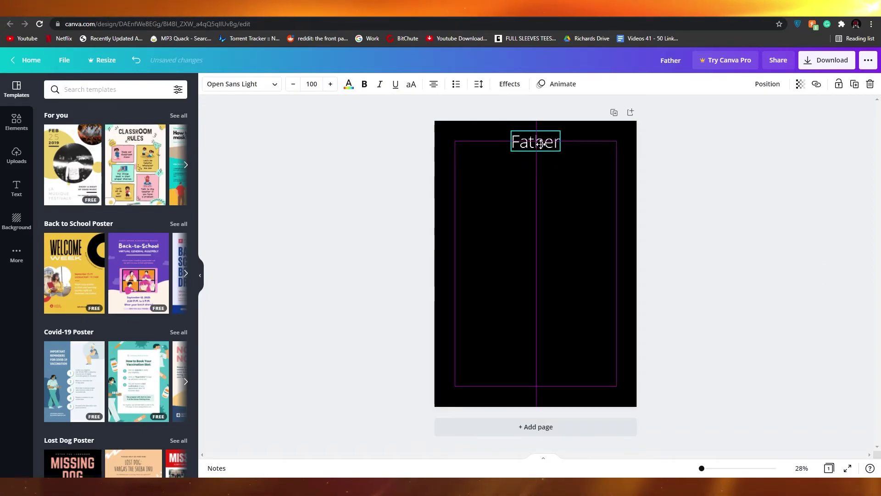
pyautogui.hotkey('ctrl', 'c')
pyautogui.hotkey('ctrl', 'v')
pyautogui.hotkey('ctrl', 'v')
pyautogui.hotkey('ctrl', 'v')
pyautogui.hotkey('ctrl', 'v')
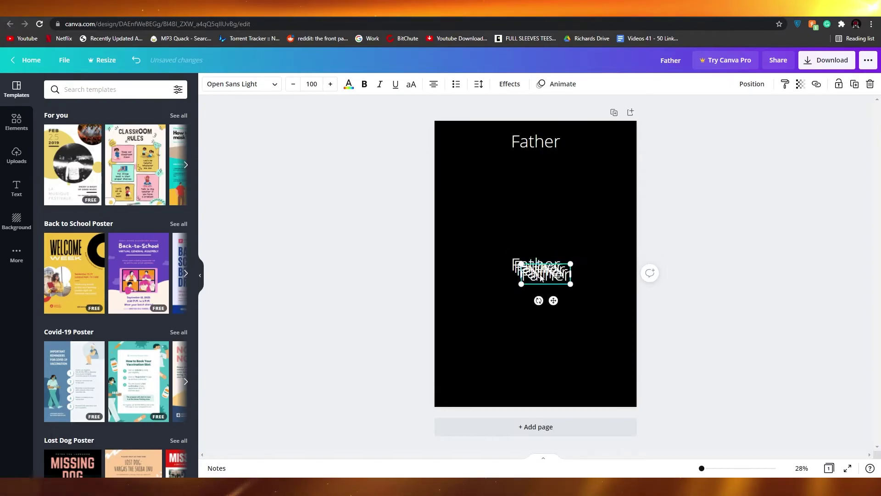
pyautogui.moveTo(541, 277); pyautogui.dragTo(529, 184)
pyautogui.moveTo(537, 266); pyautogui.dragTo(535, 204)
pyautogui.moveTo(537, 268); pyautogui.dragTo(622, 370)
pyautogui.click(535, 264)
# - Enlarge the lower Father copies to size 229 and space them evenly
pyautogui.click(545, 260)
pyautogui.moveTo(556, 339); pyautogui.dragTo(539, 339)
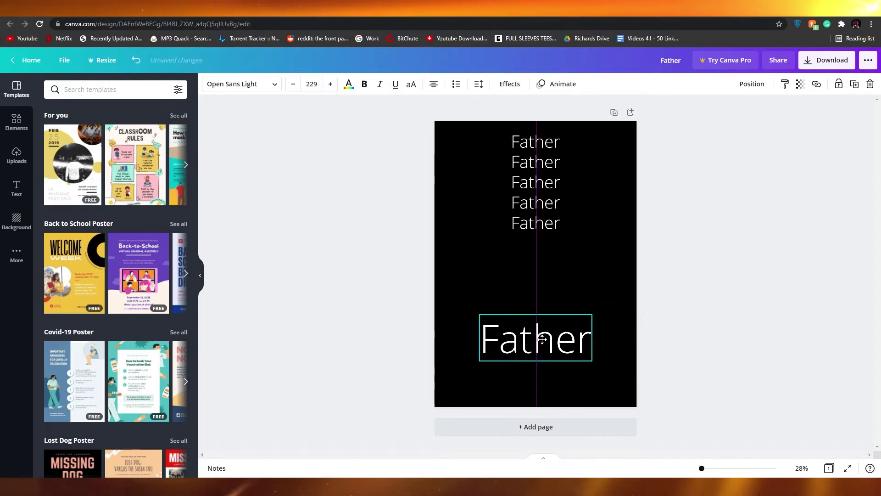
pyautogui.moveTo(549, 230); pyautogui.dragTo(552, 270)
pyautogui.click(516, 209)
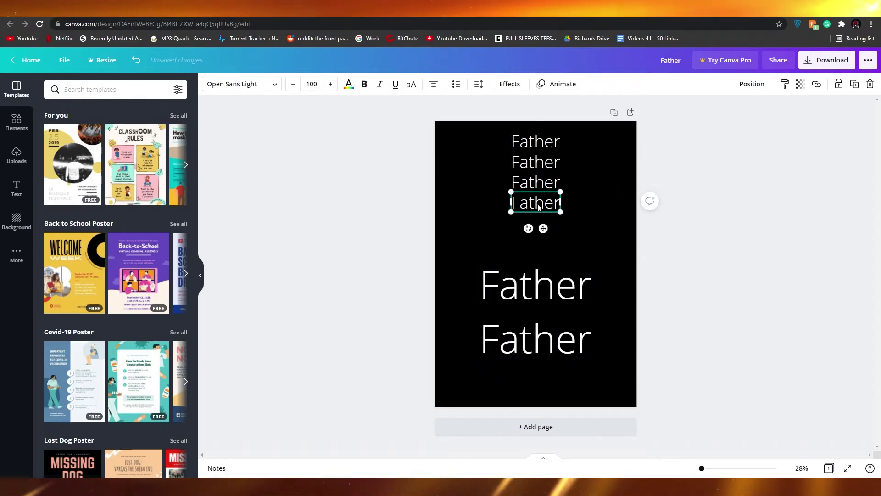
pyautogui.moveTo(561, 211); pyautogui.dragTo(569, 247)
pyautogui.moveTo(542, 322); pyautogui.dragTo(545, 348)
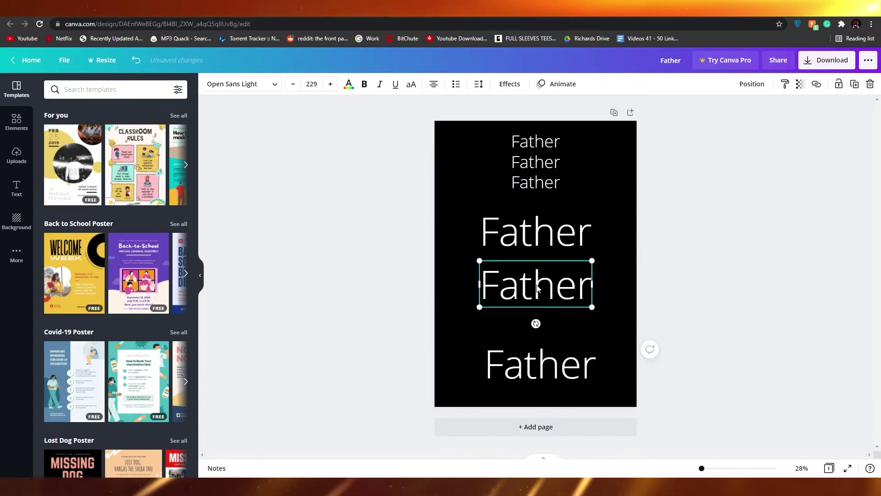
pyautogui.moveTo(538, 288); pyautogui.dragTo(542, 305)
pyautogui.moveTo(541, 232); pyautogui.dragTo(542, 256)
pyautogui.moveTo(545, 365); pyautogui.dragTo(544, 346)
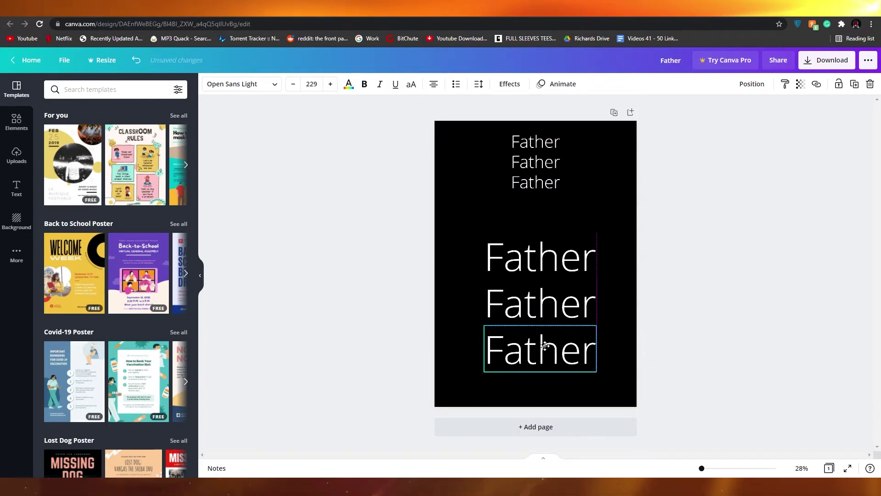
# - Enlarge the third Father to 229, delete the extra small copy, and lower the top one
pyautogui.click(534, 183)
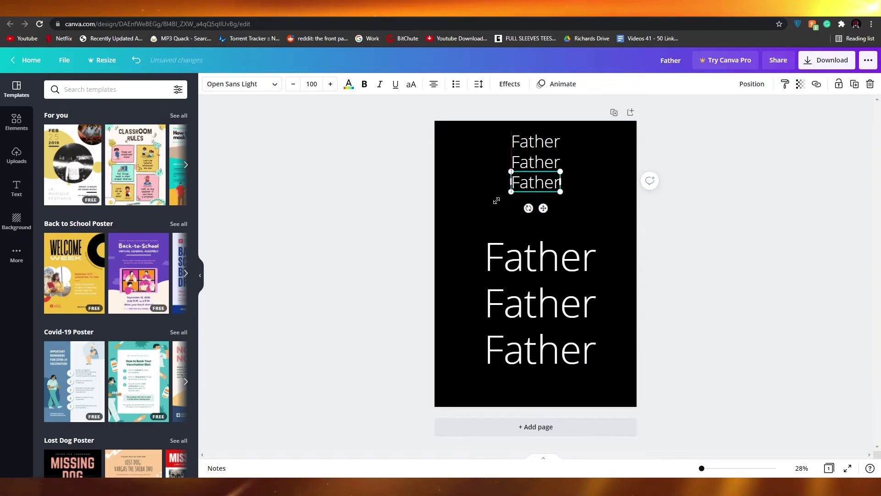
pyautogui.moveTo(497, 201); pyautogui.dragTo(466, 214)
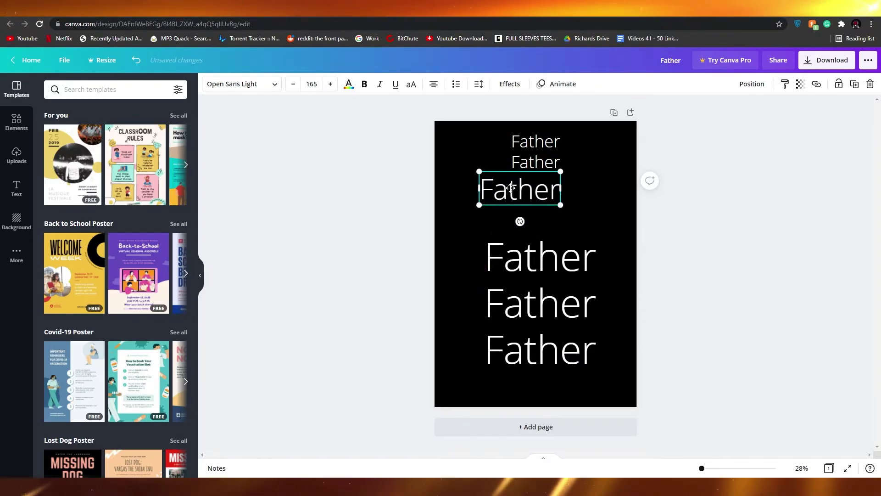
pyautogui.moveTo(511, 188); pyautogui.dragTo(516, 187)
pyautogui.moveTo(566, 205)
pyautogui.mouseDown()
pyautogui.moveTo(592, 224)
pyautogui.moveTo(573, 214)
pyautogui.mouseUp()
pyautogui.click(541, 158)
pyautogui.press('Delete')
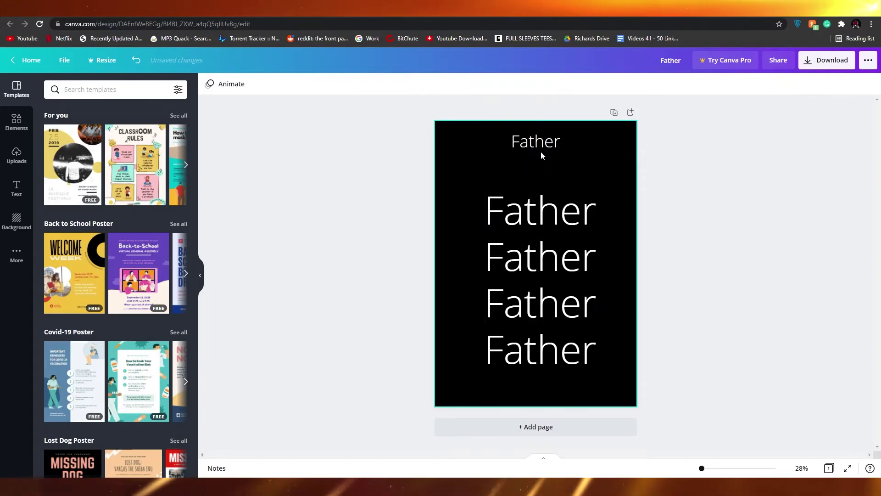
pyautogui.moveTo(541, 154); pyautogui.dragTo(541, 178)
pyautogui.click(695, 287)
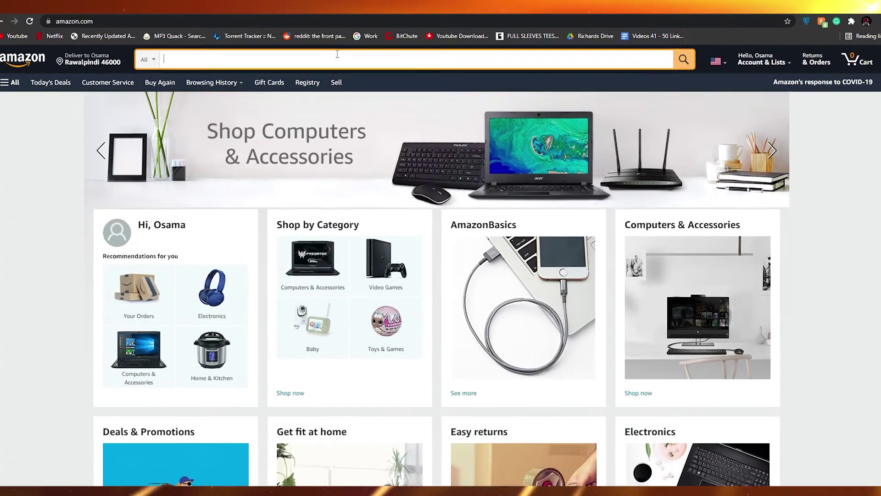
# - Search Amazon for 'funny shirts'
pyautogui.write('fu')
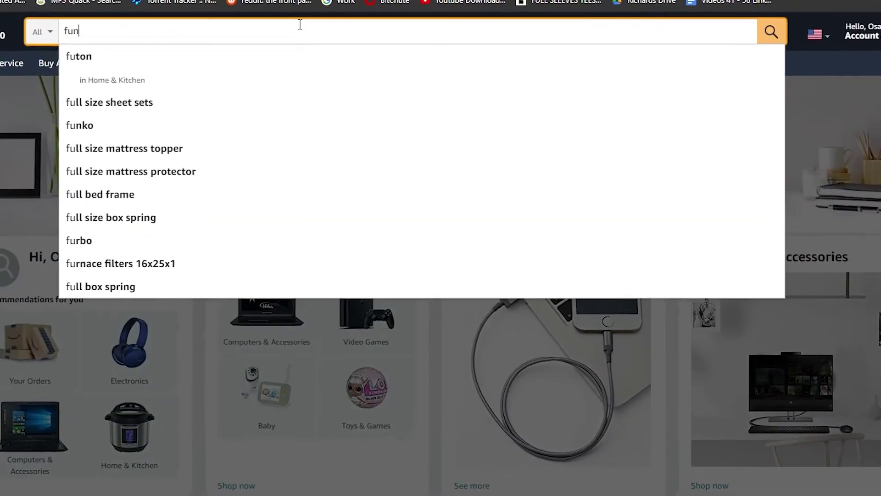
pyautogui.write('n')
pyautogui.press('BackSpace')
pyautogui.write('nny shirts')
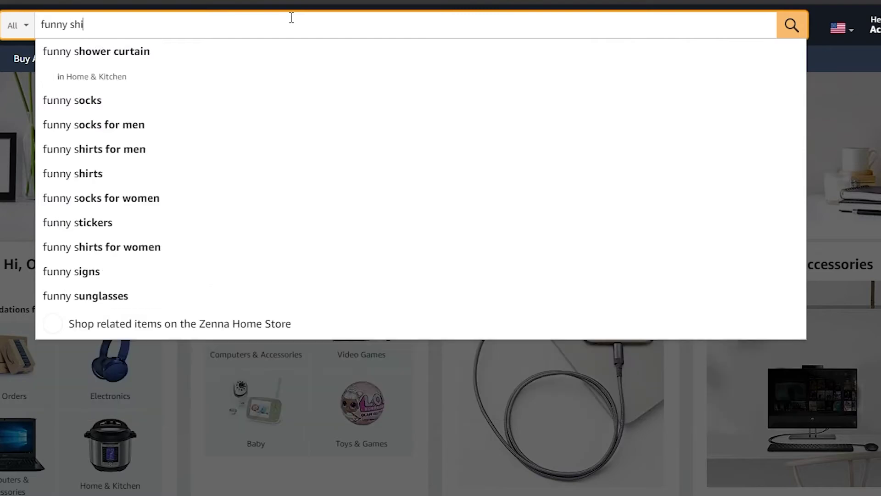
pyautogui.press('Return')
# - Scroll through the funny shirts results to study their designs
pyautogui.scroll(-15, 217, 180)
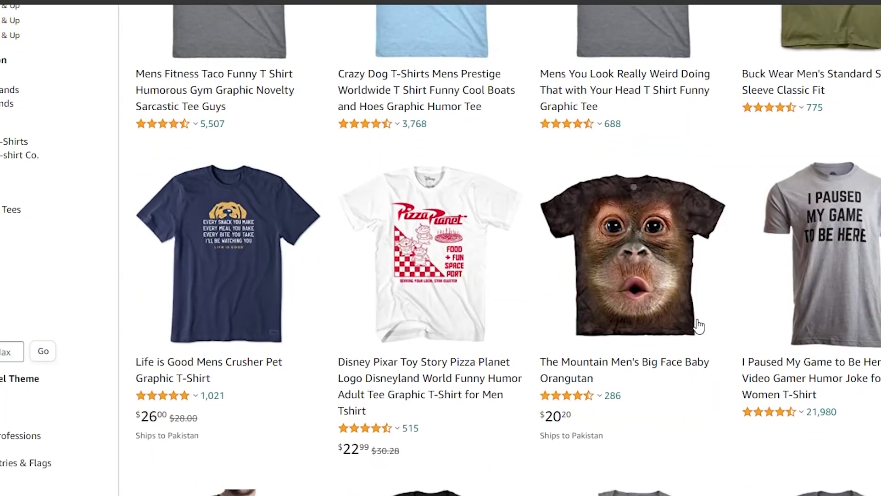
pyautogui.scroll(15, 453, 285)
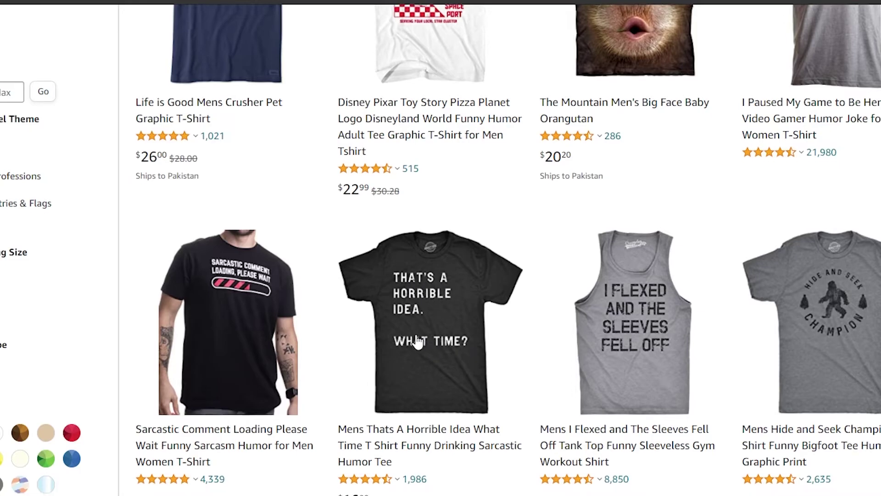
pyautogui.press('Tab')
pyautogui.scroll(-1, 361, 457)
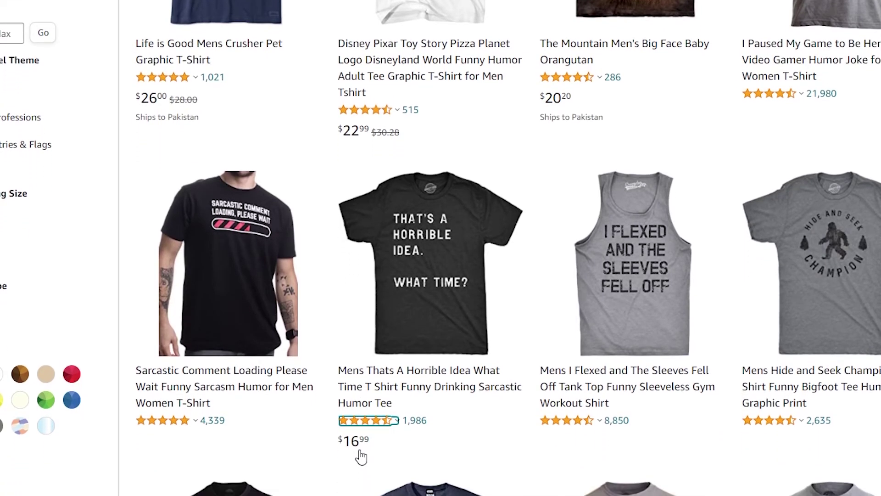
pyautogui.scroll(-5, 422, 431)
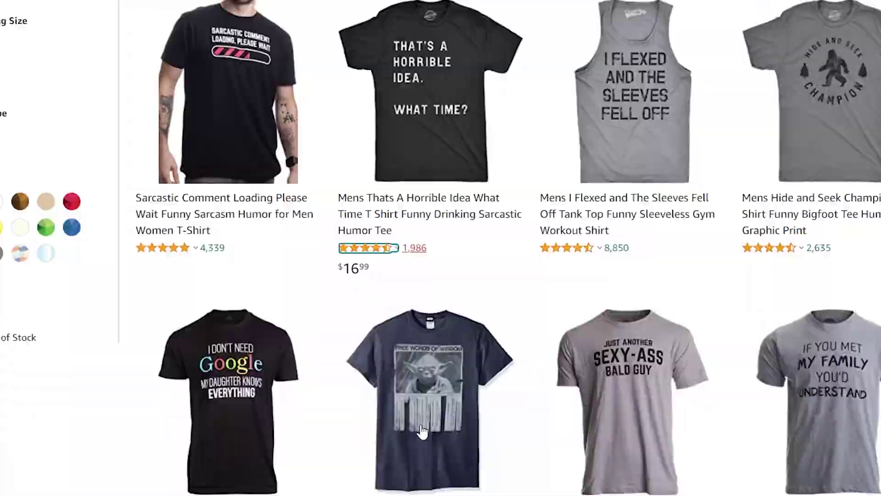
pyautogui.scroll(3, 419, 429)
pyautogui.scroll(-8, 422, 296)
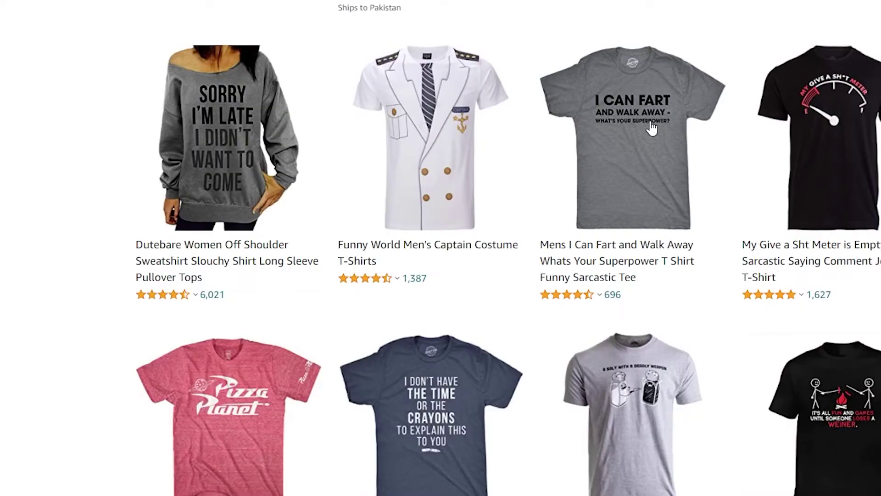
pyautogui.scroll(-4, 532, 165)
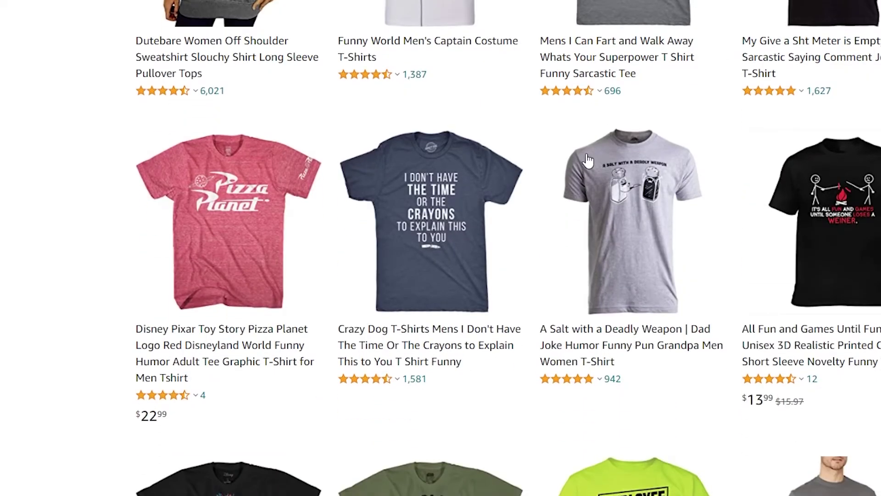
pyautogui.scroll(-13, 588, 160)
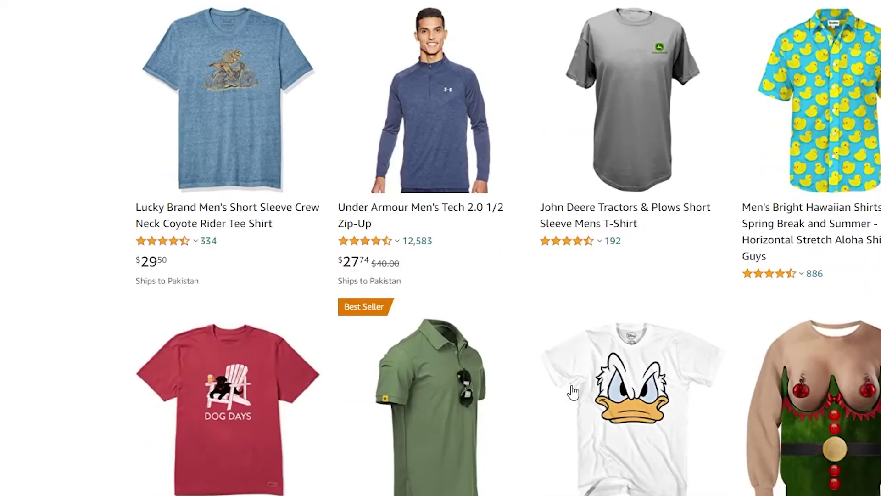
pyautogui.scroll(-11, 573, 391)
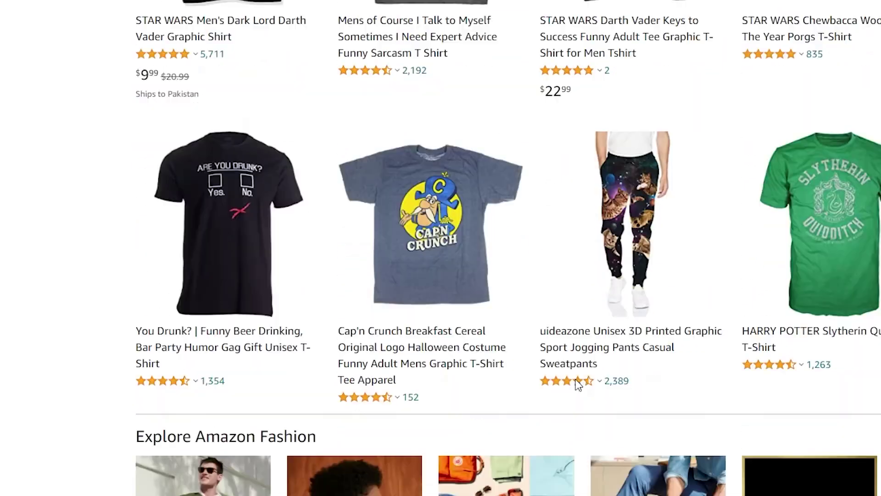
pyautogui.scroll(-4, 578, 384)
pyautogui.scroll(20, 577, 384)
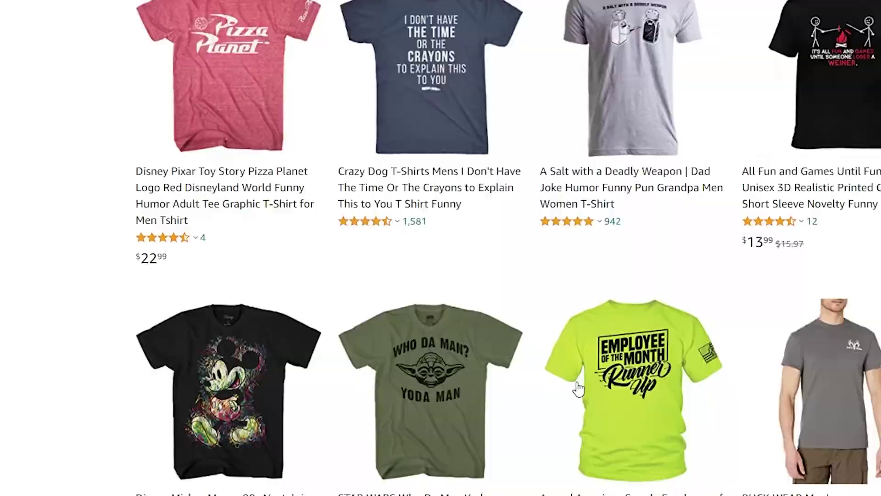
pyautogui.scroll(20, 578, 388)
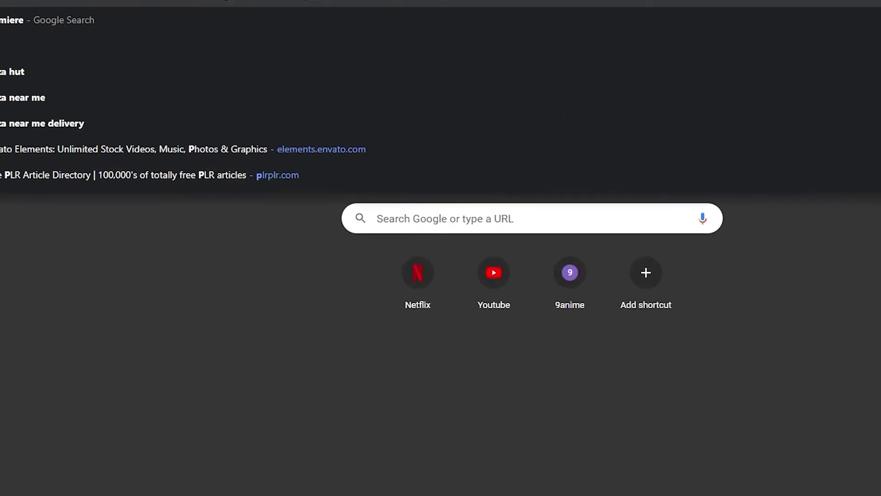
# - Load Pinterest and search for 'dogs' pins
pyautogui.write('pin')
pyautogui.press('Return')
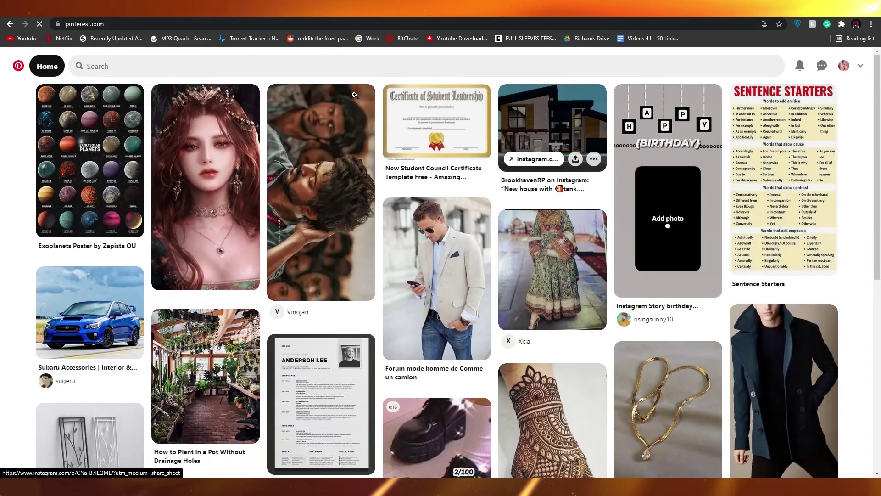
pyautogui.click(292, 65)
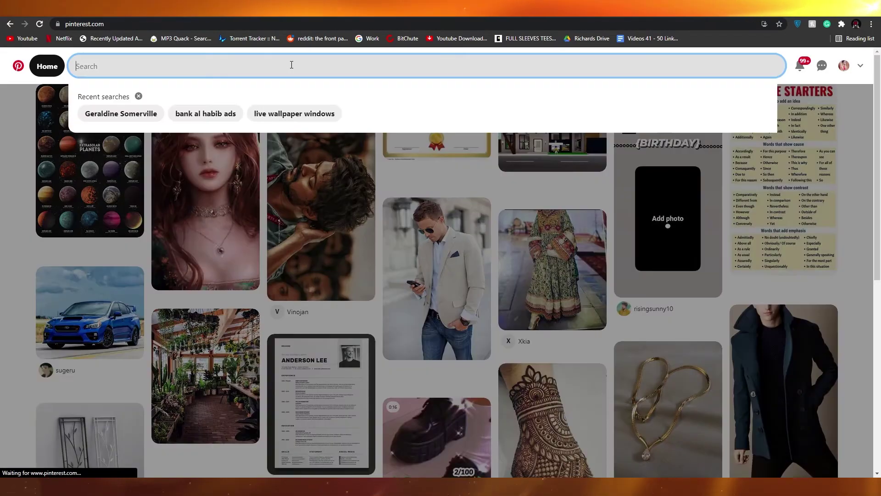
pyautogui.write('cats')
pyautogui.press('Return')
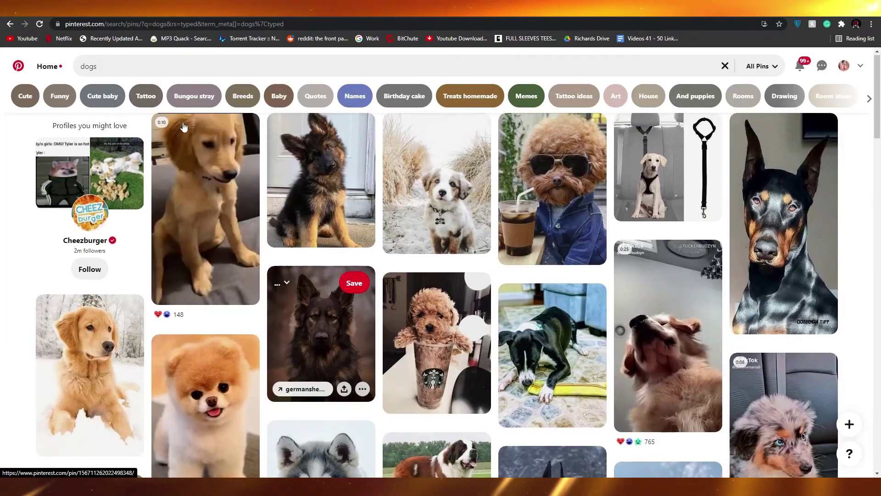
# - Narrow the search to 'dogs shirts' and open the 'If it's not a German Shepherd' tee pin
pyautogui.click(161, 68)
pyautogui.write('shirts')
pyautogui.press('Return')
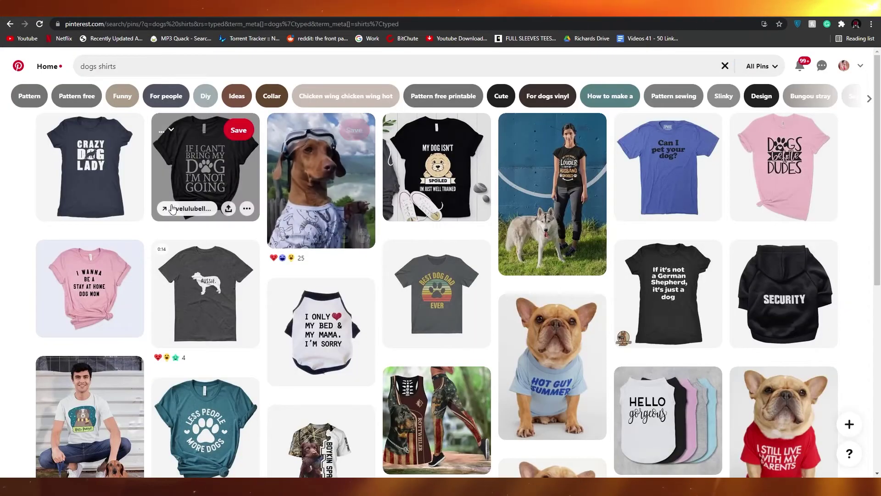
pyautogui.click(666, 298)
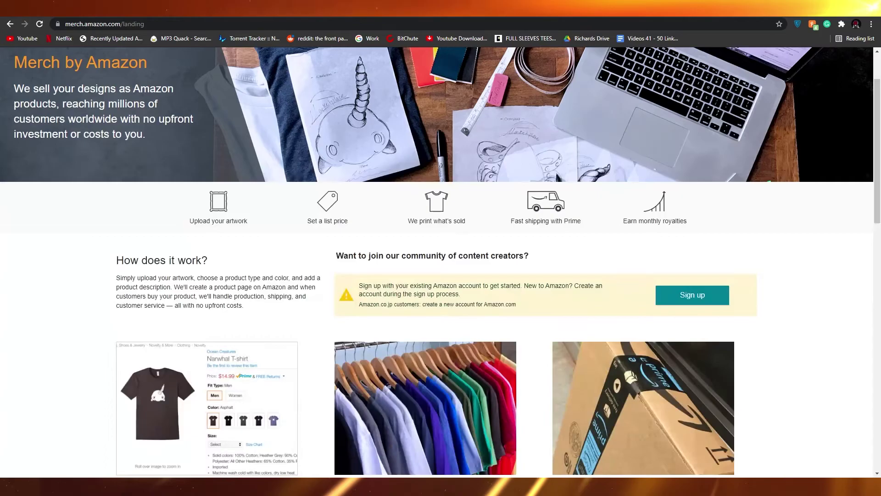
# - Scroll up and down through the Merch by Amazon 'How does it work?' section on the landing page
pyautogui.scroll(-15, 315, 283)
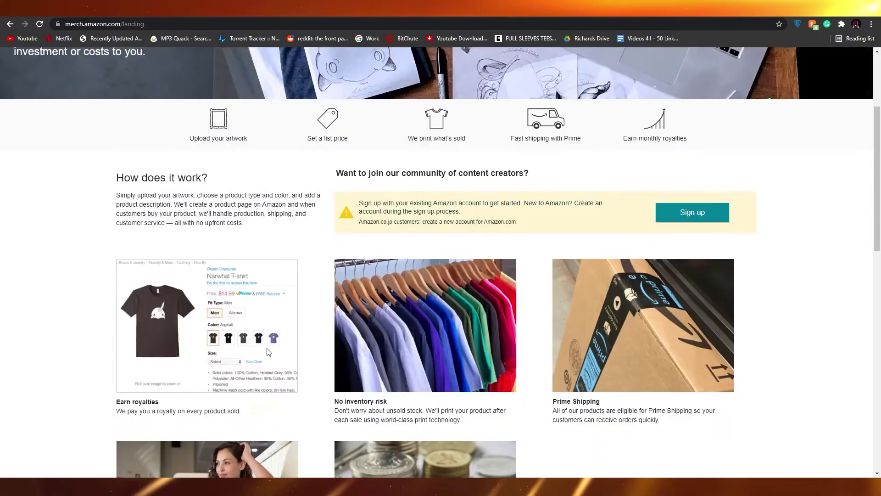
pyautogui.scroll(-4, 315, 283)
pyautogui.scroll(20, 303, 271)
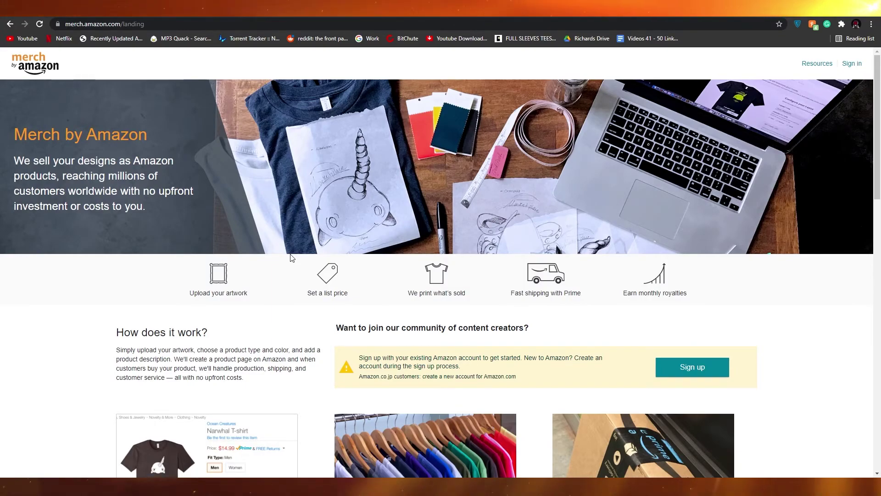
pyautogui.scroll(-3, 257, 394)
pyautogui.scroll(3, 376, 404)
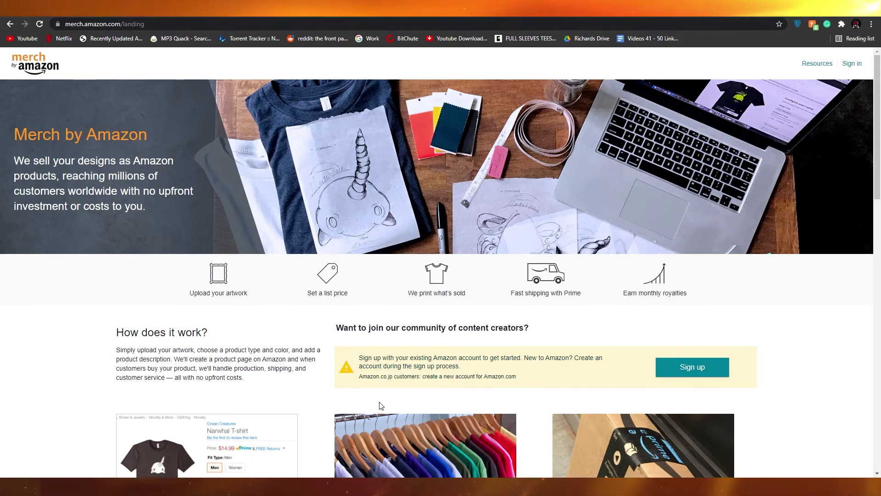
pyautogui.scroll(-10, 364, 362)
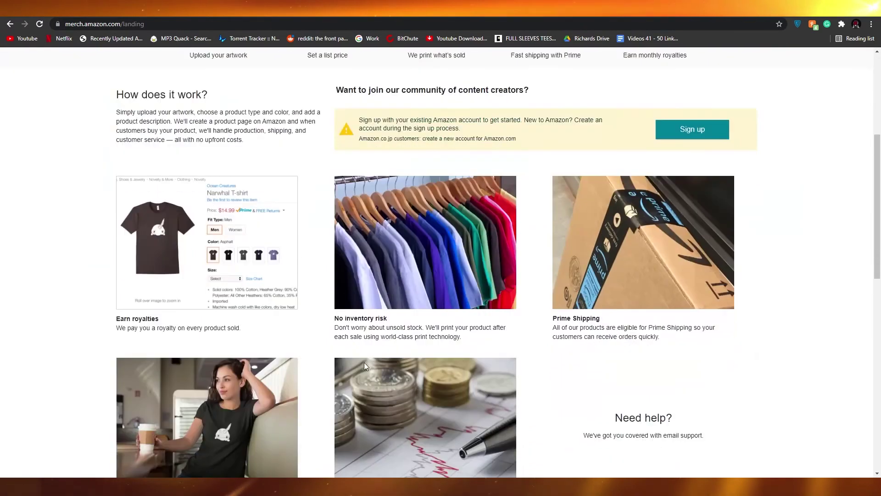
pyautogui.scroll(4, 330, 334)
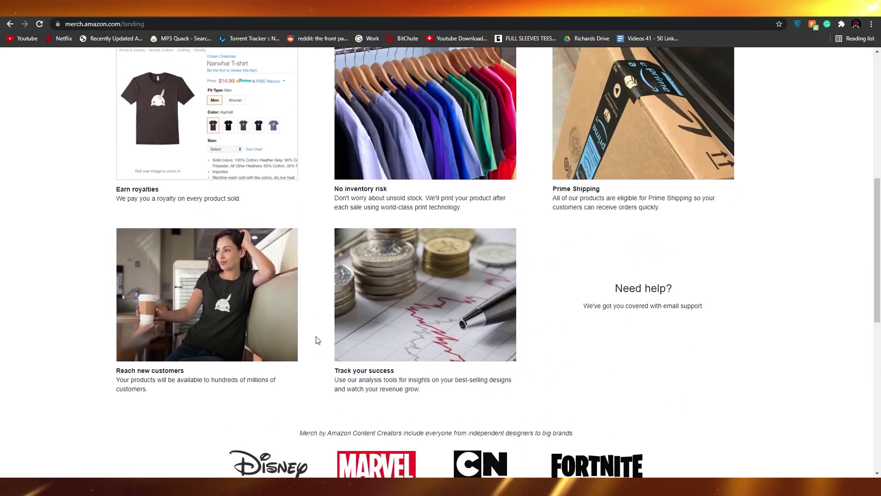
pyautogui.scroll(3, 275, 338)
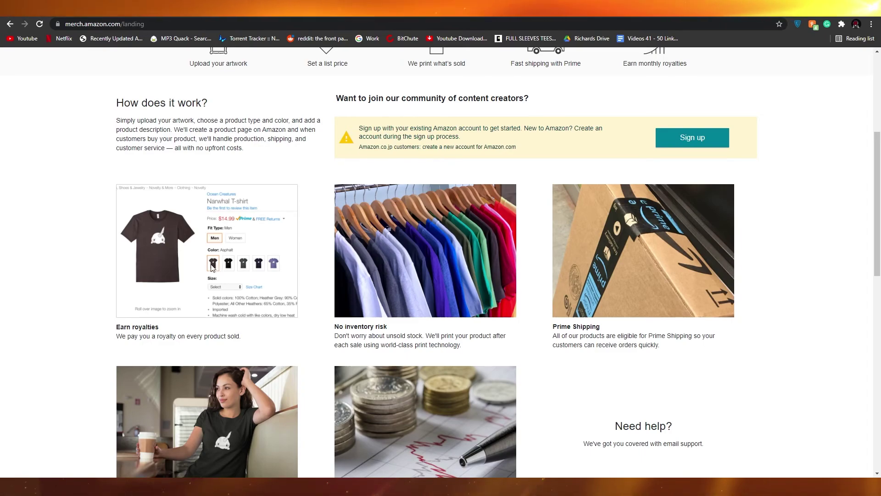
pyautogui.scroll(2, 238, 270)
pyautogui.scroll(3, 253, 271)
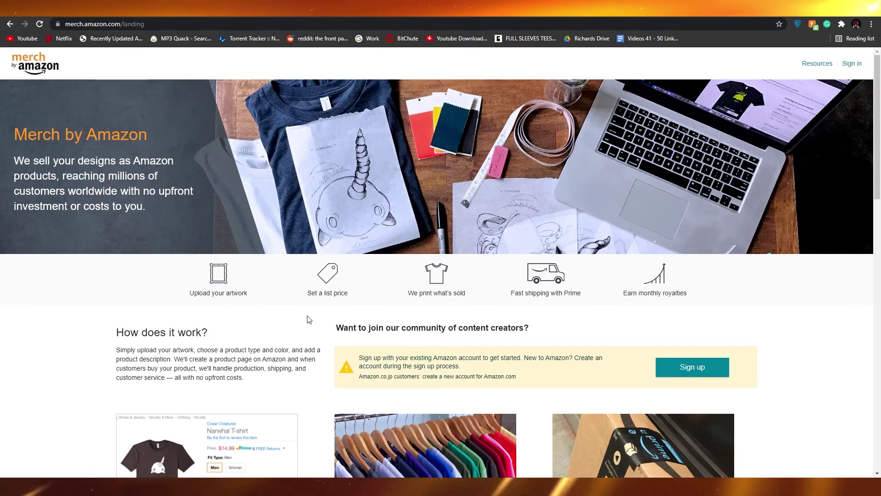
pyautogui.scroll(-1, 297, 317)
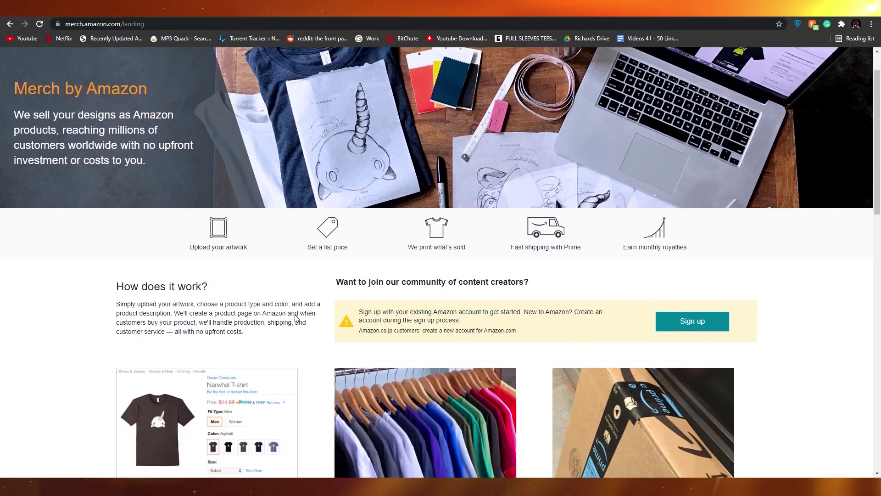
pyautogui.scroll(-2, 294, 317)
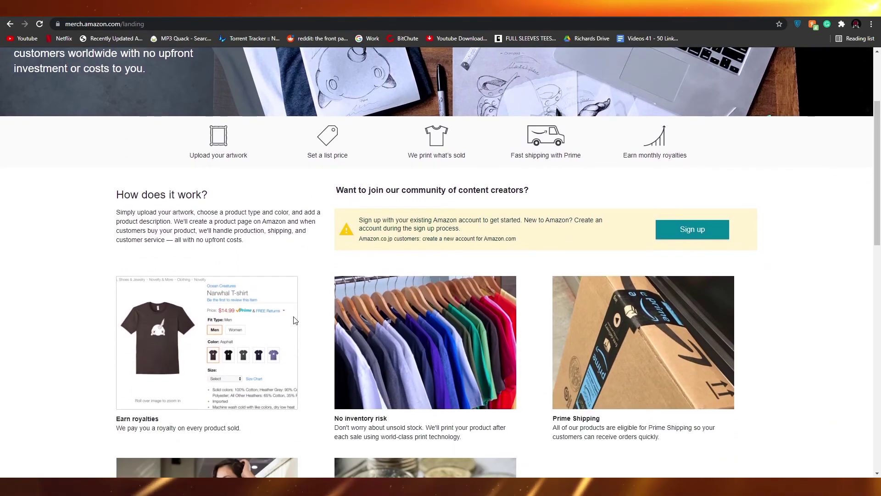
pyautogui.scroll(-4, 295, 320)
pyautogui.scroll(6, 333, 381)
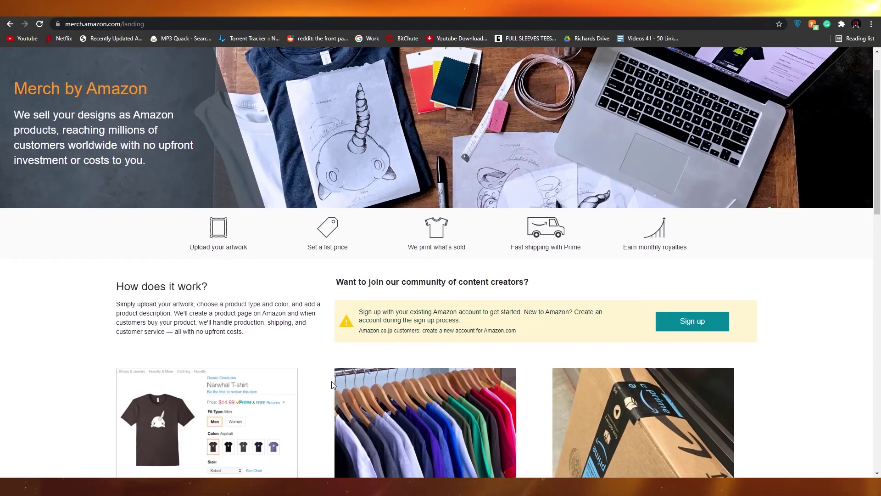
pyautogui.scroll(-1, 331, 381)
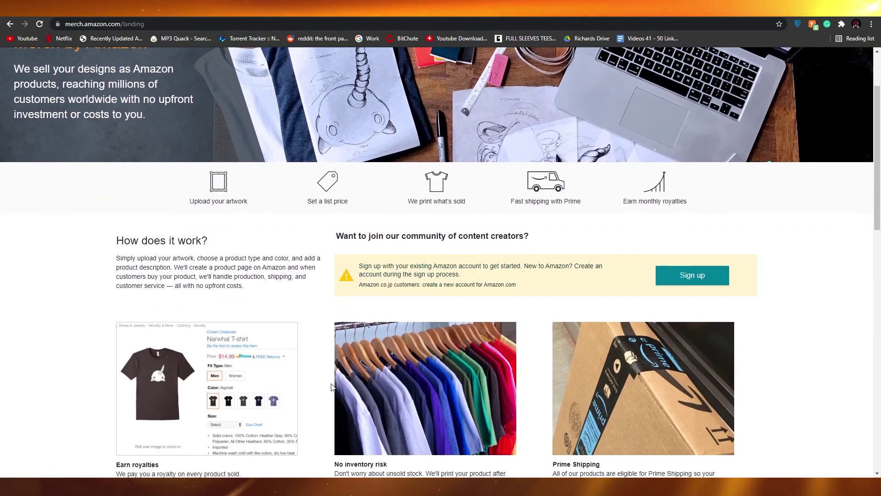